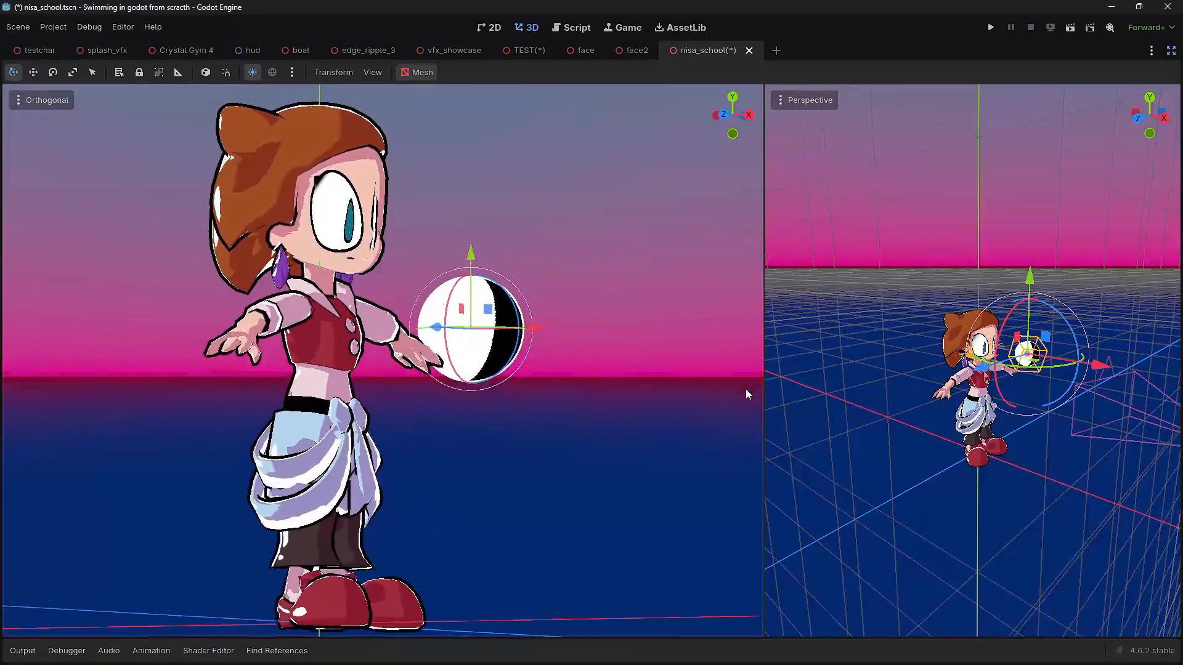
Rotate the sphere beside the character by about 9 degrees and examine the toon shading on the character
{"action": "middle_click_drag", "start_coordinate": [15, 392], "coordinate": [452, 395]}
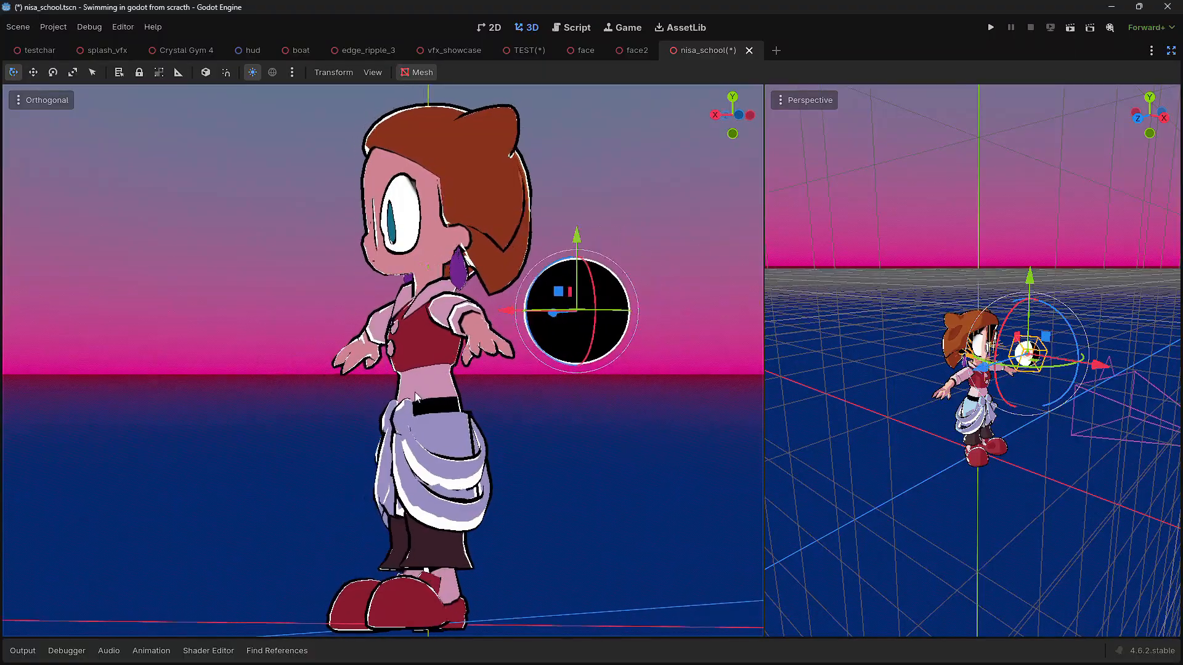
{"action": "scroll", "coordinate": [979, 358], "scroll_direction": "up", "scroll_amount": 5}
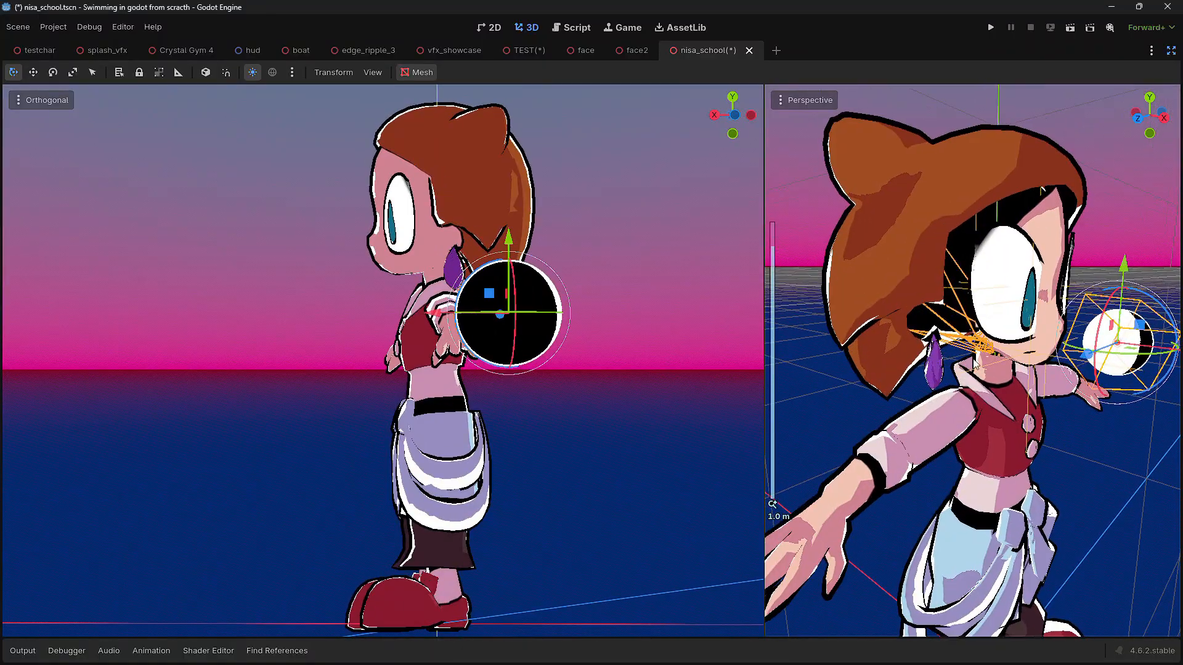
{"action": "middle_click_drag", "start_coordinate": [537, 402], "coordinate": [679, 410]}
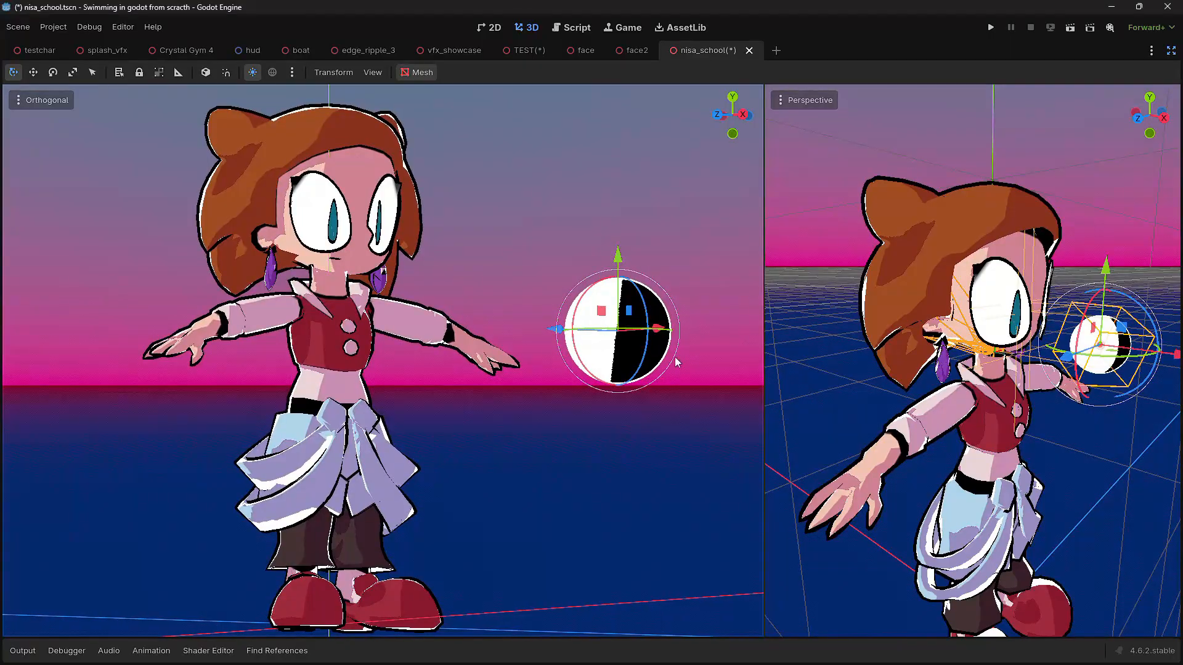
{"action": "mouse_move", "coordinate": [627, 332]}
{"action": "left_mouse_down"}
{"action": "mouse_move", "coordinate": [637, 350]}
{"action": "mouse_move", "coordinate": [628, 353]}
{"action": "mouse_move", "coordinate": [648, 362]}
{"action": "left_mouse_up"}
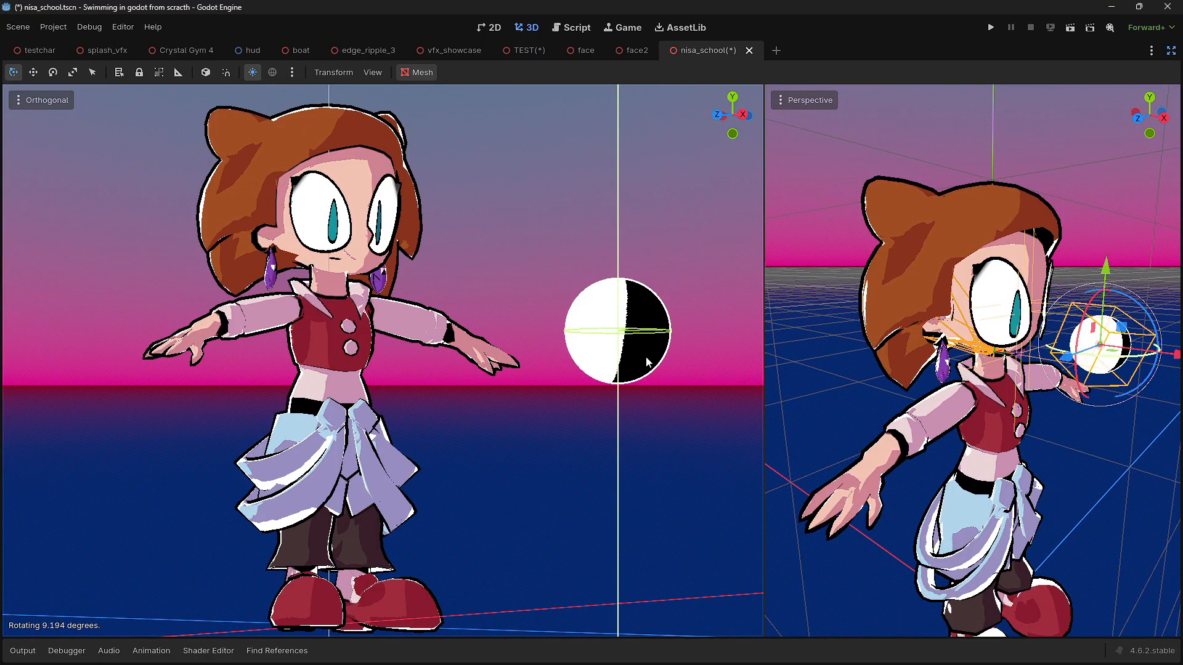
{"action": "scroll", "coordinate": [285, 118], "scroll_direction": "up", "scroll_amount": 2}
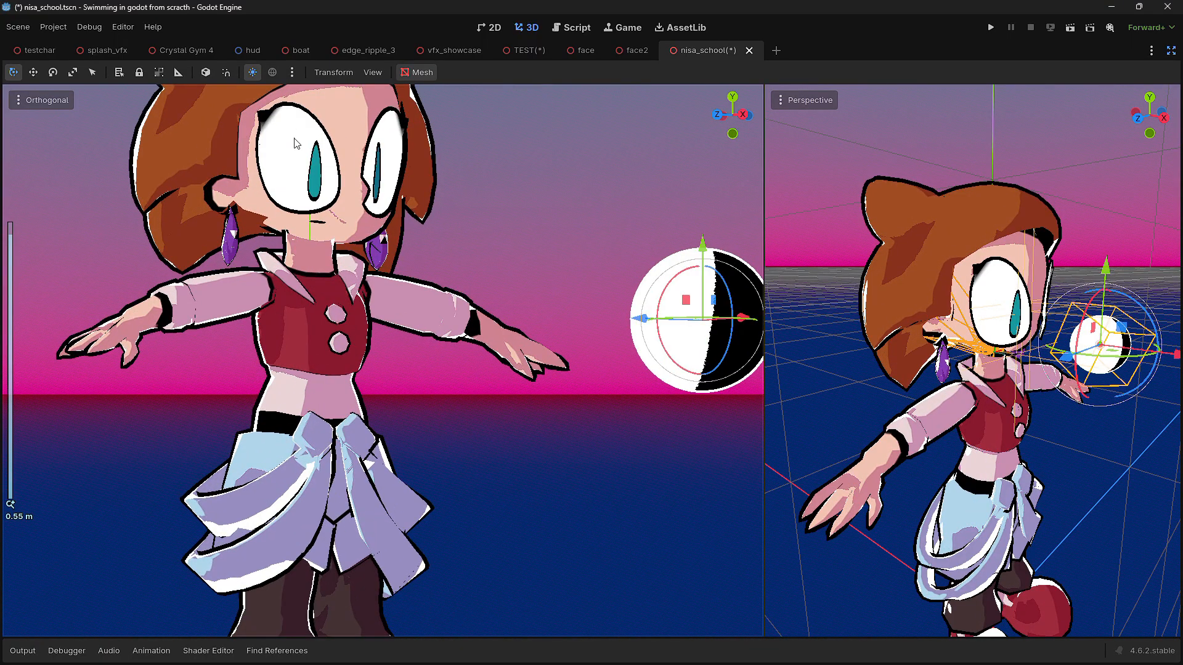
{"action": "scroll", "coordinate": [391, 364], "scroll_direction": "up", "scroll_amount": 4}
{"action": "middle_click_drag", "start_coordinate": [424, 455], "coordinate": [243, 346], "text": "shift"}
{"action": "scroll", "coordinate": [401, 355], "scroll_direction": "up", "scroll_amount": 2}
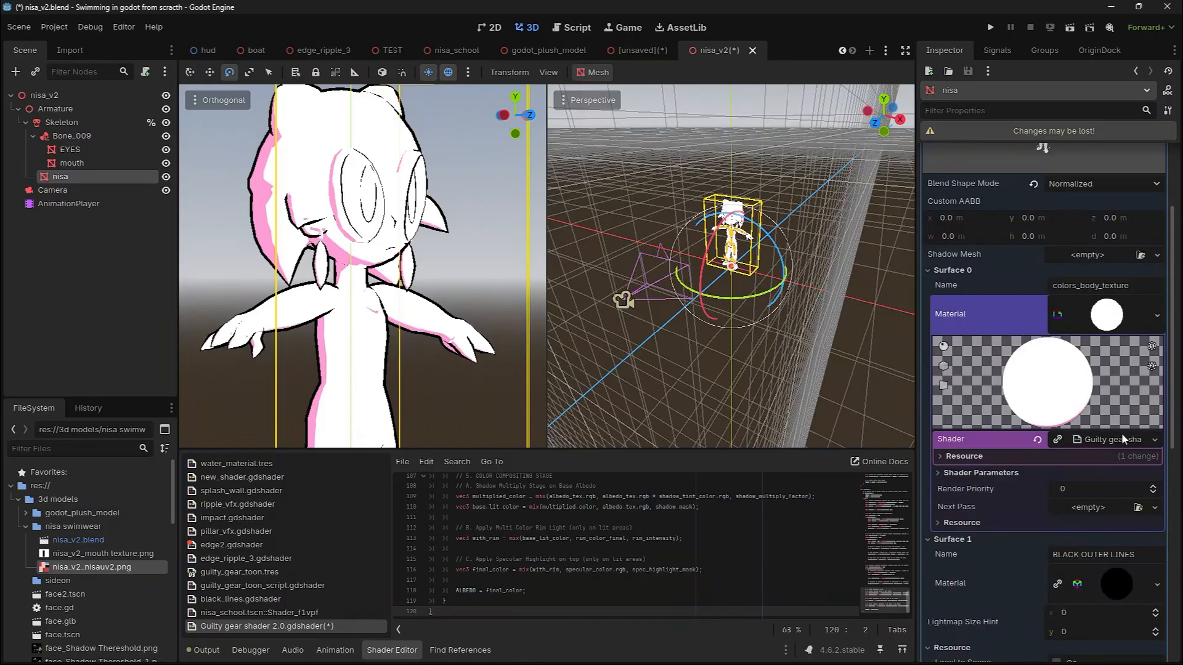
Expand the resource and shader parameters of the nisa mesh's colors_body_texture material
{"action": "left_click", "coordinate": [1026, 515]}
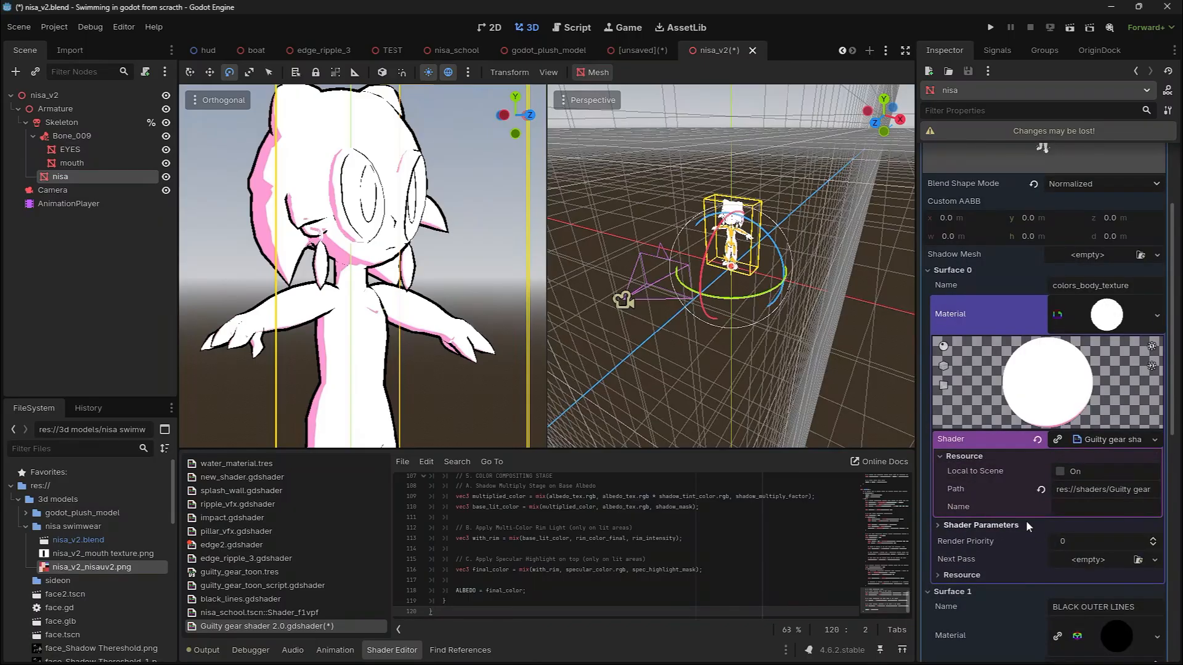
{"action": "scroll", "coordinate": [1026, 520], "scroll_direction": "down", "scroll_amount": 5}
{"action": "left_click_drag", "start_coordinate": [126, 566], "coordinate": [1090, 346]}
{"action": "middle_click_drag", "start_coordinate": [398, 346], "coordinate": [538, 357]}
{"action": "left_click", "coordinate": [1041, 357]}
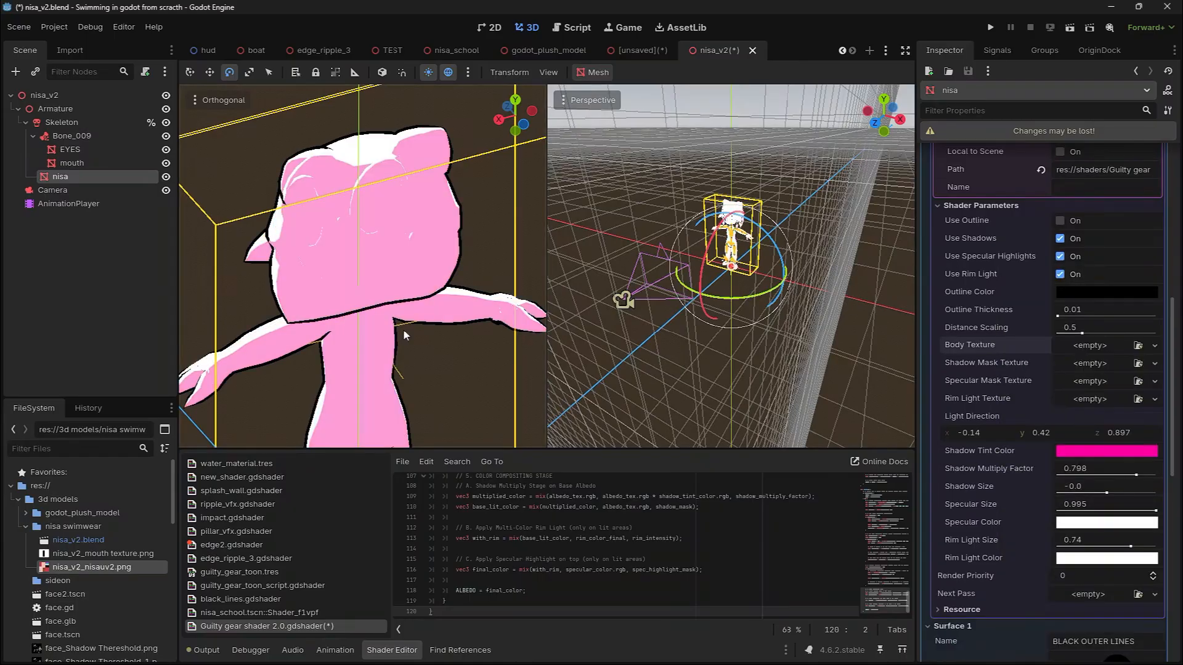
{"action": "middle_click_drag", "start_coordinate": [405, 332], "coordinate": [339, 320]}
Assign nisa_v2_nisauv2.png as the Body Texture and enlarge the orthogonal viewport
{"action": "left_click_drag", "start_coordinate": [110, 569], "coordinate": [1098, 349]}
{"action": "middle_click_drag", "start_coordinate": [370, 272], "coordinate": [431, 290]}
{"action": "left_click_drag", "start_coordinate": [547, 277], "coordinate": [694, 278]}
{"action": "scroll", "coordinate": [432, 277], "scroll_direction": "up", "scroll_amount": 4}
{"action": "middle_click_drag", "start_coordinate": [370, 271], "coordinate": [459, 284]}
Assign Shadow Thereshold.png as the Shadow Mask Texture and check the shading on the back of the head
{"action": "scroll", "coordinate": [459, 284], "scroll_direction": "down", "scroll_amount": 5}
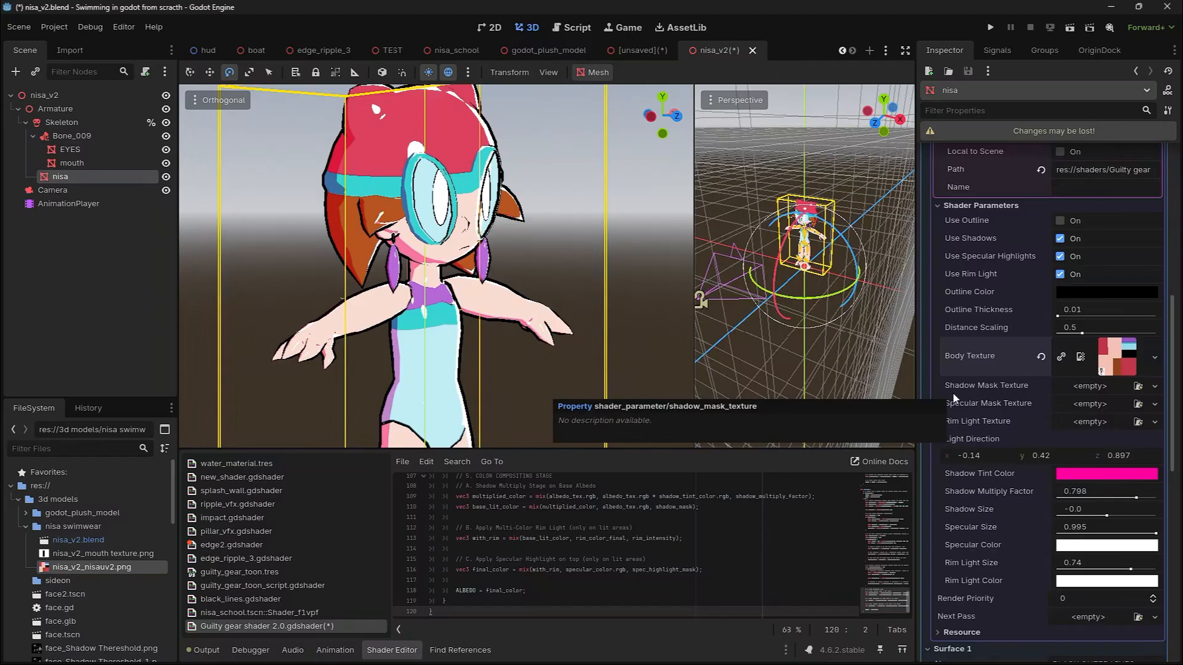
{"action": "left_click_drag", "start_coordinate": [1037, 434], "coordinate": [1090, 386]}
{"action": "middle_click_drag", "start_coordinate": [394, 302], "coordinate": [684, 345]}
{"action": "middle_click_drag", "start_coordinate": [517, 369], "coordinate": [206, 345]}
{"action": "left_click", "coordinate": [81, 149]}
{"action": "left_click", "coordinate": [139, 177]}
{"action": "mouse_move", "coordinate": [271, 204]}
{"action": "middle_mouse_down"}
{"action": "mouse_move", "coordinate": [684, 259]}
{"action": "mouse_move", "coordinate": [499, 272]}
{"action": "mouse_move", "coordinate": [642, 257]}
{"action": "mouse_move", "coordinate": [195, 235]}
{"action": "mouse_move", "coordinate": [290, 275]}
{"action": "mouse_move", "coordinate": [368, 283]}
{"action": "mouse_move", "coordinate": [194, 242]}
{"action": "mouse_move", "coordinate": [382, 246]}
{"action": "middle_mouse_up"}
{"action": "scroll", "coordinate": [382, 246], "scroll_direction": "up", "scroll_amount": 4}
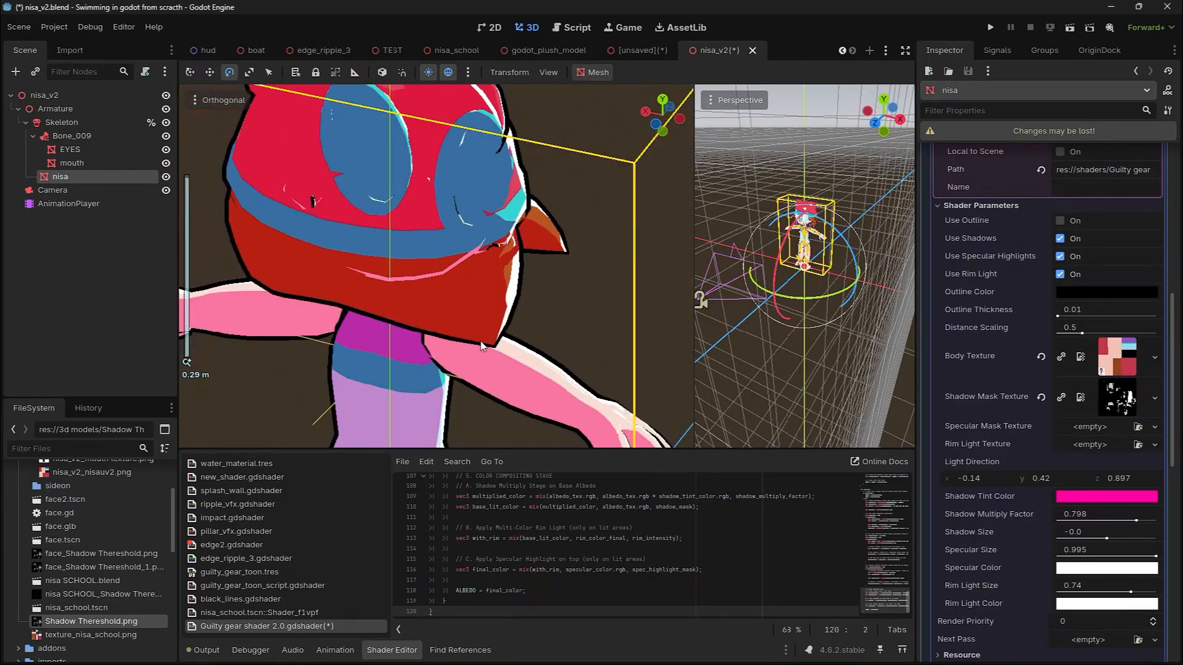
Switch to Blender, set the second viewport to rendered shading and compare the nisa model with the Godot version
{"action": "key", "text": "alt+Tab"}
{"action": "left_click_drag", "start_coordinate": [925, 123], "coordinate": [1143, 120]}
{"action": "left_click", "coordinate": [1119, 38]}
{"action": "scroll", "coordinate": [878, 262], "scroll_direction": "down", "scroll_amount": 4}
{"action": "middle_click_drag", "start_coordinate": [877, 263], "coordinate": [778, 194]}
{"action": "key", "text": "alt+Tab"}
{"action": "middle_click_drag", "start_coordinate": [663, 418], "coordinate": [572, 354], "text": "shift"}
{"action": "key", "text": "alt+Tab"}
{"action": "middle_click_drag", "start_coordinate": [850, 296], "coordinate": [828, 80], "text": "shift"}
{"action": "middle_click_drag", "start_coordinate": [829, 80], "coordinate": [927, 87], "text": "shift"}
Hide the armature and put the nisa mesh into Vertex Paint mode
{"action": "left_click", "coordinate": [695, 318]}
{"action": "middle_click_drag", "start_coordinate": [755, 243], "coordinate": [733, 206]}
{"action": "mouse_move", "coordinate": [786, 136]}
{"action": "middle_mouse_down"}
{"action": "mouse_move", "coordinate": [758, 85]}
{"action": "mouse_move", "coordinate": [747, 88]}
{"action": "middle_mouse_up"}
{"action": "left_click", "coordinate": [757, 102]}
{"action": "key", "text": "h"}
{"action": "left_click", "coordinate": [807, 185]}
{"action": "key", "text": "ctrl+Tab"}
{"action": "left_click", "coordinate": [781, 178]}
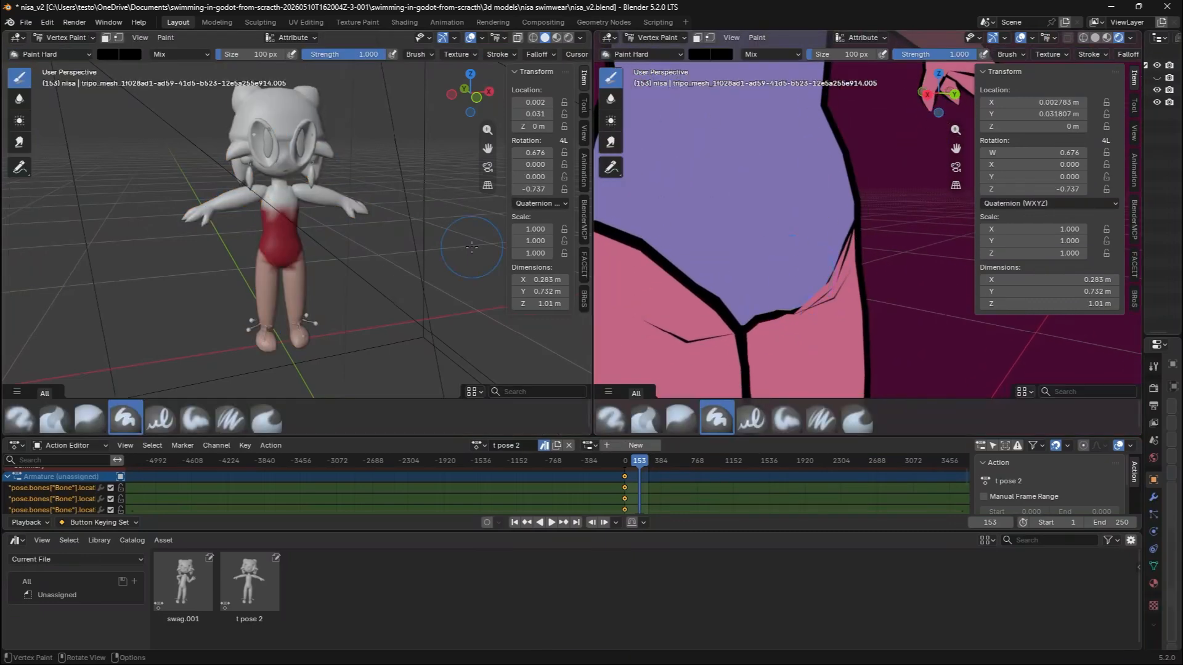
Put the nisa mesh into Weight Paint mode, widen the properties area and select the body vertex group
{"action": "key", "text": "ctrl+Tab"}
{"action": "left_click", "coordinate": [357, 203]}
{"action": "left_click_drag", "start_coordinate": [1143, 565], "coordinate": [912, 564]}
{"action": "left_click", "coordinate": [968, 429]}
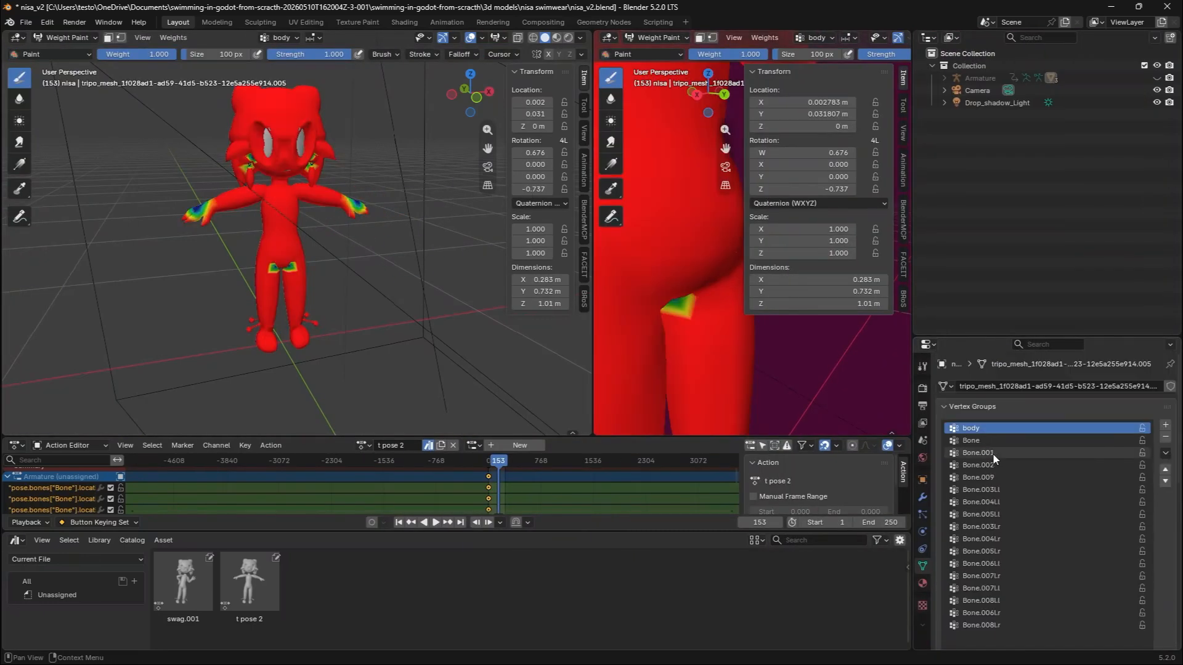
Merge the two 3D viewports into one and return the mesh to Weight Paint mode
{"action": "key", "text": "Tab"}
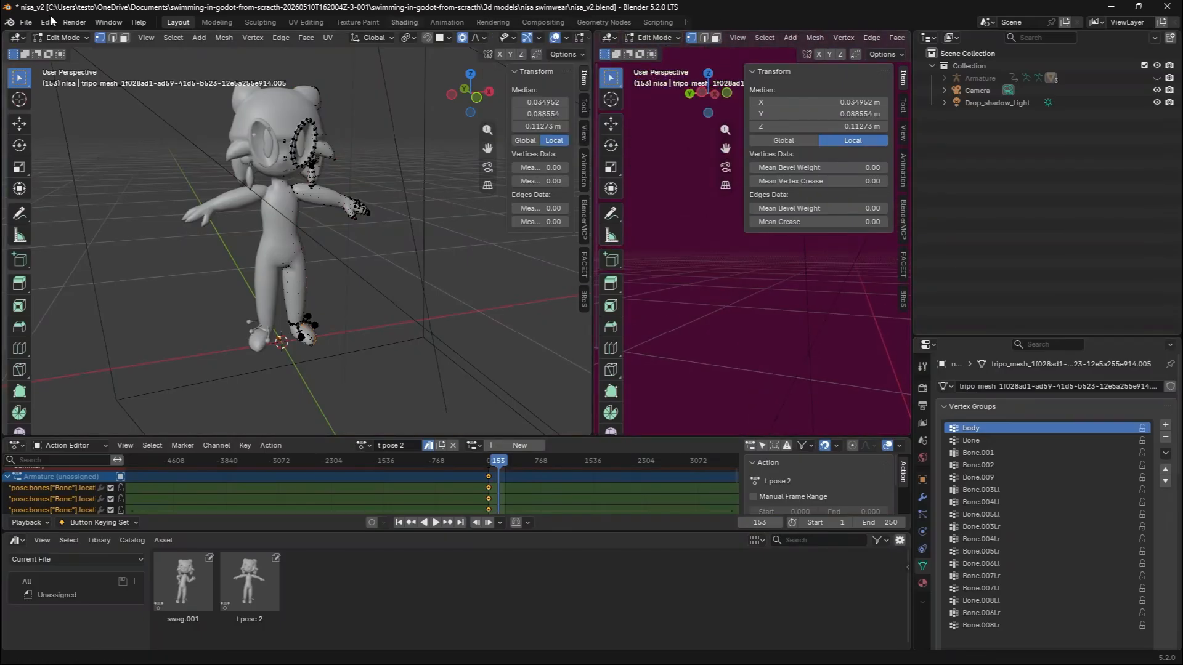
{"action": "left_click_drag", "start_coordinate": [5, 34], "coordinate": [872, 170]}
{"action": "scroll", "coordinate": [581, 309], "scroll_direction": "down", "scroll_amount": 5}
{"action": "middle_click_drag", "start_coordinate": [581, 308], "coordinate": [725, 225]}
{"action": "scroll", "coordinate": [641, 296], "scroll_direction": "up", "scroll_amount": 3}
{"action": "key", "text": "ctrl+Tab"}
{"action": "left_click", "coordinate": [564, 197]}
{"action": "middle_click_drag", "start_coordinate": [613, 225], "coordinate": [665, 236]}
{"action": "key", "text": "Tab"}
{"action": "left_click", "coordinate": [551, 187]}
{"action": "key", "text": "ctrl+z"}
{"action": "key", "text": "ctrl+z"}
{"action": "key", "text": "ctrl+z"}
{"action": "mouse_move", "coordinate": [551, 187]}
{"action": "middle_mouse_down"}
{"action": "mouse_move", "coordinate": [589, 188]}
{"action": "mouse_move", "coordinate": [512, 202]}
{"action": "mouse_move", "coordinate": [604, 186]}
{"action": "mouse_move", "coordinate": [575, 172]}
{"action": "mouse_move", "coordinate": [616, 174]}
{"action": "mouse_move", "coordinate": [530, 157]}
{"action": "middle_mouse_up"}
Toggle the mesh between Edit and Weight Paint modes to examine the body group's weights around the hips and hands
{"action": "key", "text": "Tab"}
{"action": "key", "text": "Tab"}
{"action": "key", "text": "Tab"}
{"action": "key", "text": "Tab"}
{"action": "left_click", "coordinate": [601, 131]}
{"action": "key", "text": "Tab"}
{"action": "scroll", "coordinate": [595, 148], "scroll_direction": "down", "scroll_amount": 4}
{"action": "key", "text": "Tab"}
{"action": "mouse_move", "coordinate": [524, 148]}
{"action": "middle_mouse_down", "text": "shift"}
{"action": "mouse_move", "coordinate": [493, 234]}
{"action": "mouse_move", "coordinate": [477, 185]}
{"action": "mouse_move", "coordinate": [520, 214]}
{"action": "mouse_move", "coordinate": [482, 275]}
{"action": "middle_mouse_up", "text": "shift"}
{"action": "key", "text": "Tab"}
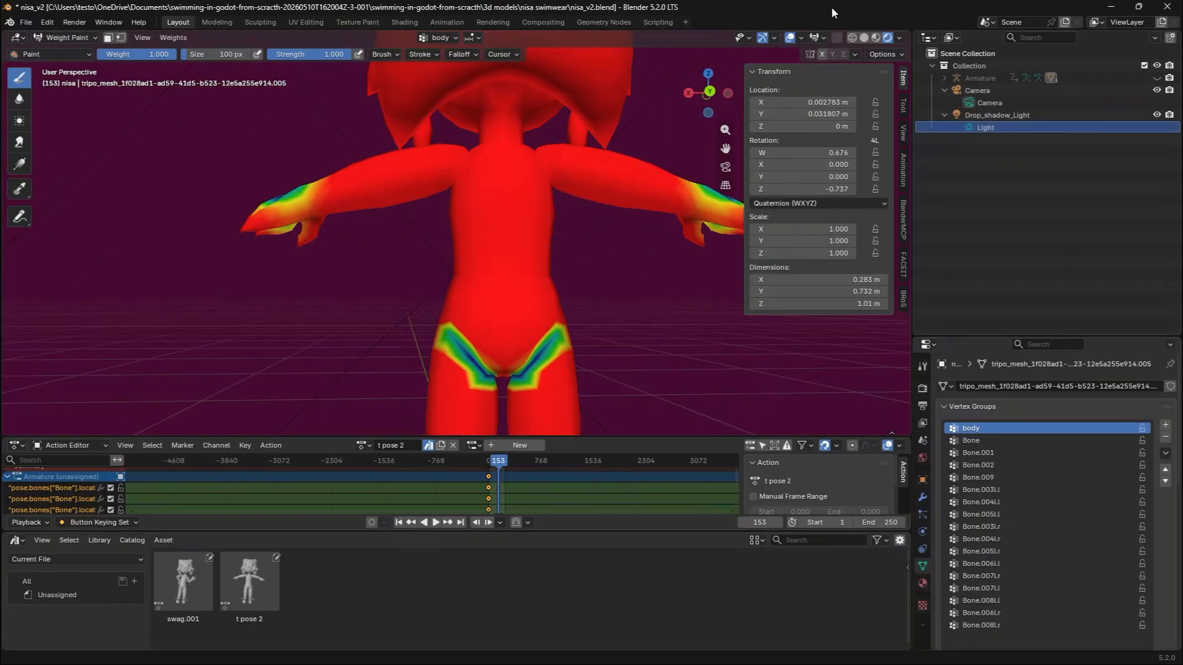
{"action": "mouse_move", "coordinate": [318, 273]}
{"action": "middle_mouse_down"}
{"action": "mouse_move", "coordinate": [456, 271]}
{"action": "mouse_move", "coordinate": [369, 280]}
{"action": "middle_mouse_up"}
{"action": "key", "text": "Tab"}
{"action": "mouse_move", "coordinate": [548, 290]}
{"action": "middle_mouse_down"}
{"action": "mouse_move", "coordinate": [478, 334]}
{"action": "mouse_move", "coordinate": [552, 357]}
{"action": "mouse_move", "coordinate": [602, 341]}
{"action": "mouse_move", "coordinate": [588, 358]}
{"action": "mouse_move", "coordinate": [571, 221]}
{"action": "mouse_move", "coordinate": [526, 146]}
{"action": "middle_mouse_up"}
{"action": "key", "text": "Tab"}
{"action": "key", "text": "alt+Tab"}
{"action": "key", "text": "alt+Tab"}
{"action": "key", "text": "Tab"}
Switch back to Godot and bring up the nisa mesh's shader parameters
{"action": "key", "text": "alt+Tab"}
{"action": "scroll", "coordinate": [571, 220], "scroll_direction": "up", "scroll_amount": 5}
{"action": "scroll", "coordinate": [527, 145], "scroll_direction": "down", "scroll_amount": 6}
{"action": "left_click", "coordinate": [134, 124]}
{"action": "middle_click_drag", "start_coordinate": [204, 179], "coordinate": [187, 223]}
{"action": "scroll", "coordinate": [188, 223], "scroll_direction": "up", "scroll_amount": 8}
{"action": "middle_click_drag", "start_coordinate": [188, 223], "coordinate": [191, 370], "text": "shift"}
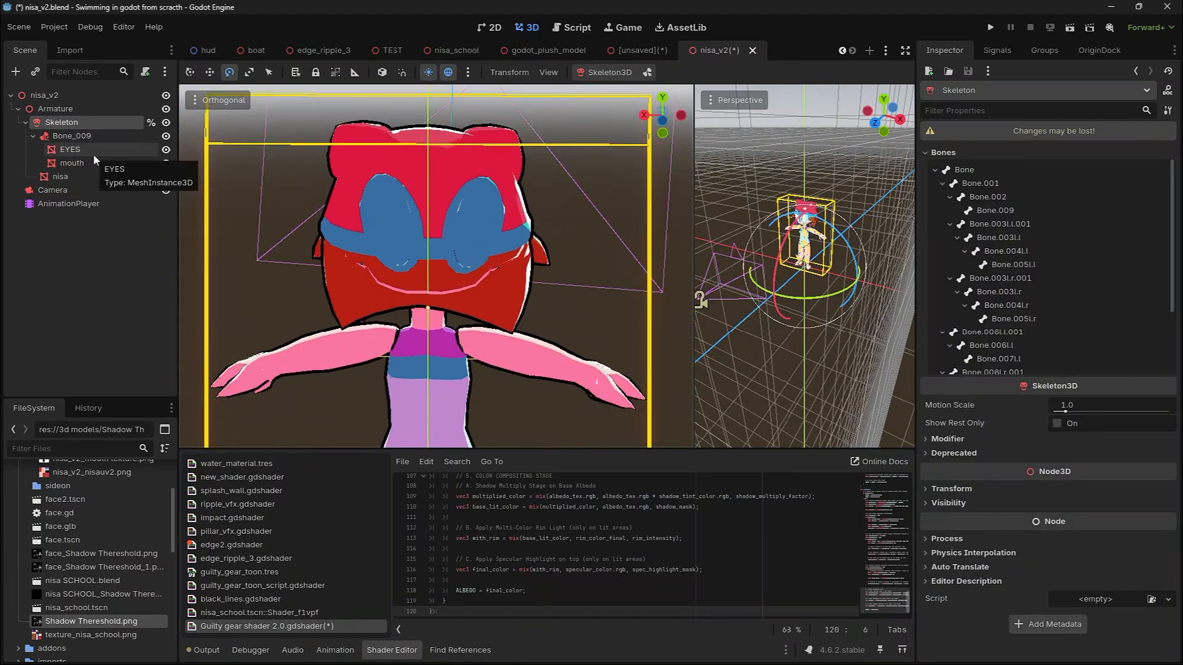
{"action": "left_click", "coordinate": [92, 177]}
{"action": "scroll", "coordinate": [1140, 316], "scroll_direction": "up", "scroll_amount": 5}
{"action": "scroll", "coordinate": [1070, 353], "scroll_direction": "down", "scroll_amount": 3}
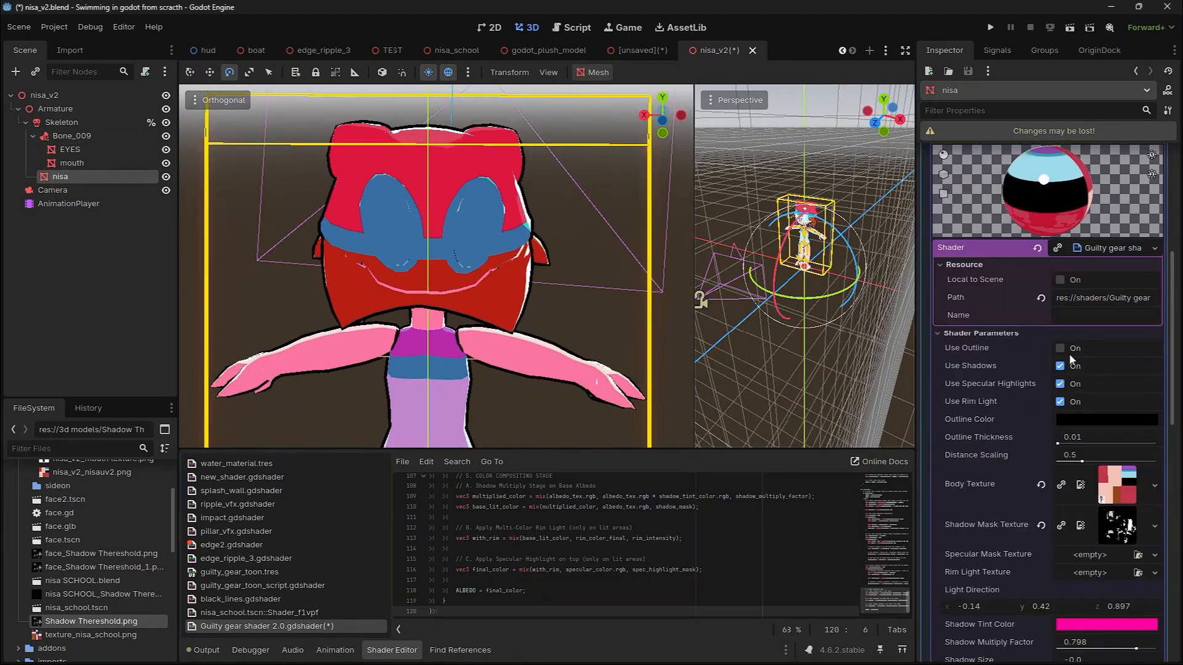
Set Outline Thickness to 0.085 and Distance Scaling to 0.0, leaving Use Outline off after testing it
{"action": "left_click", "coordinate": [1060, 349]}
{"action": "left_click_drag", "start_coordinate": [1088, 462], "coordinate": [1057, 460]}
{"action": "middle_click_drag", "start_coordinate": [376, 345], "coordinate": [410, 322]}
{"action": "left_click", "coordinate": [1076, 347]}
{"action": "middle_click_drag", "start_coordinate": [590, 252], "coordinate": [1051, 382]}
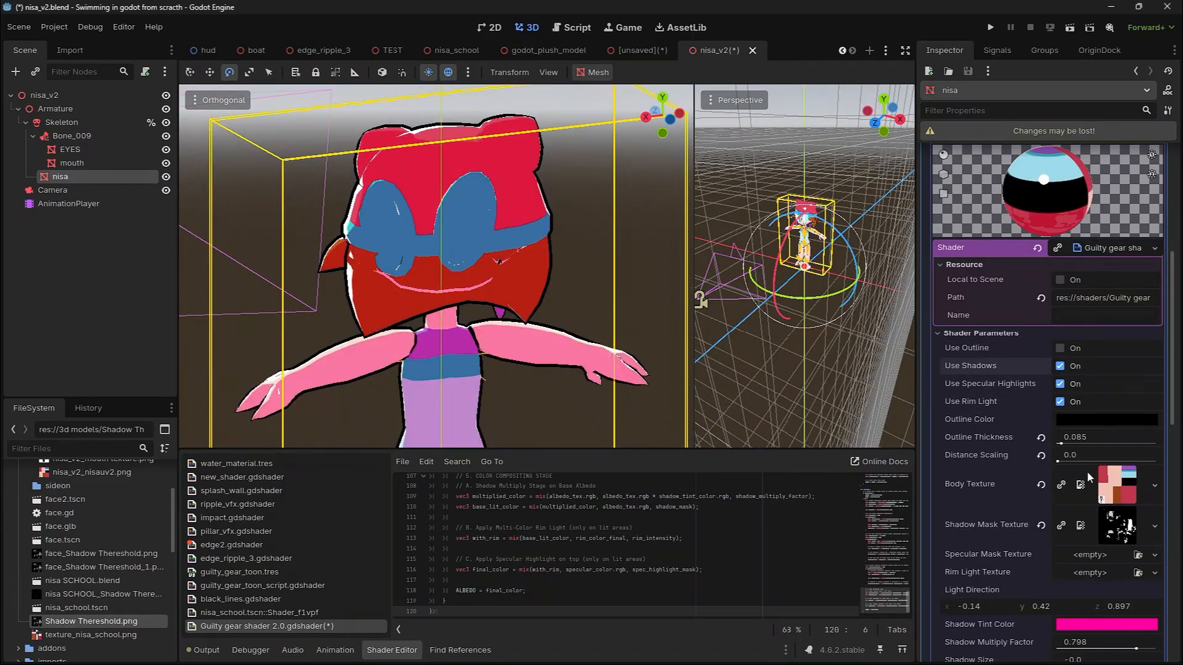
Make the Body Texture resource unique, inspecting its expanded preview
{"action": "left_click", "coordinate": [1116, 485]}
{"action": "left_click", "coordinate": [1155, 485]}
{"action": "left_click", "coordinate": [1047, 590]}
{"action": "middle_click_drag", "start_coordinate": [523, 261], "coordinate": [514, 257]}
{"action": "key", "text": "ctrl+z"}
{"action": "scroll", "coordinate": [1071, 490], "scroll_direction": "down", "scroll_amount": 4}
{"action": "middle_click_drag", "start_coordinate": [555, 216], "coordinate": [283, 236]}
{"action": "scroll", "coordinate": [998, 486], "scroll_direction": "down", "scroll_amount": 2}
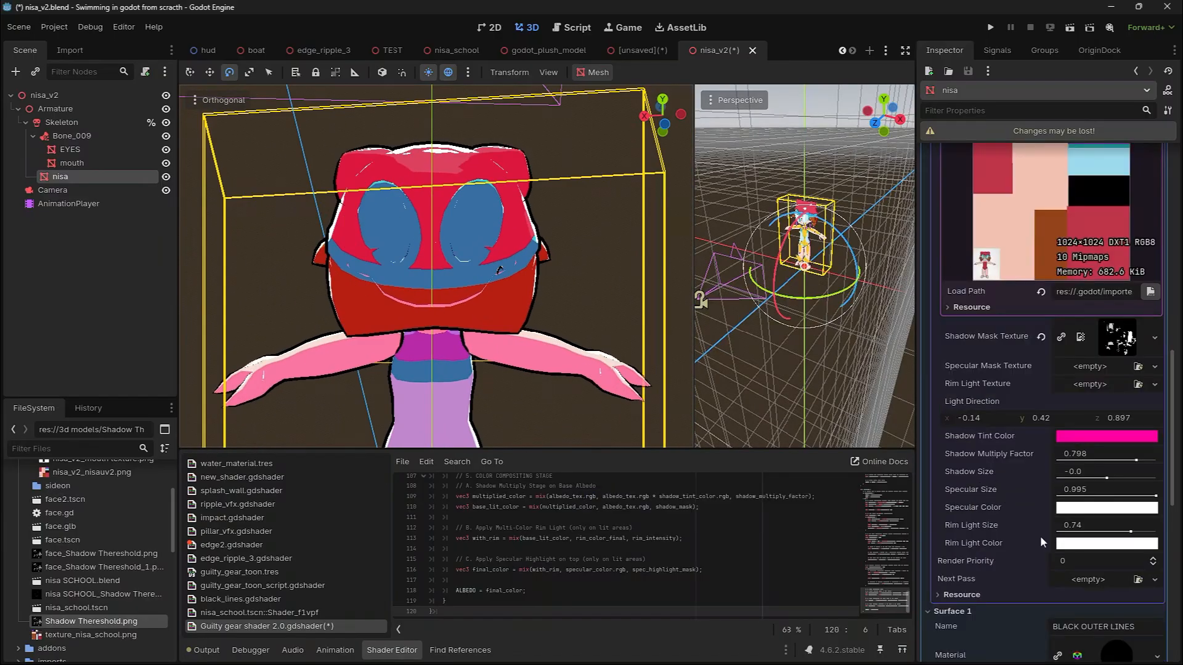
{"action": "scroll", "coordinate": [1047, 487], "scroll_direction": "up", "scroll_amount": 3}
{"action": "left_click", "coordinate": [1105, 293]}
{"action": "scroll", "coordinate": [801, 320], "scroll_direction": "up", "scroll_amount": 6}
Assign nisa_v2_nisauv2.png as the Rim Light Texture
{"action": "middle_click_drag", "start_coordinate": [573, 272], "coordinate": [456, 296]}
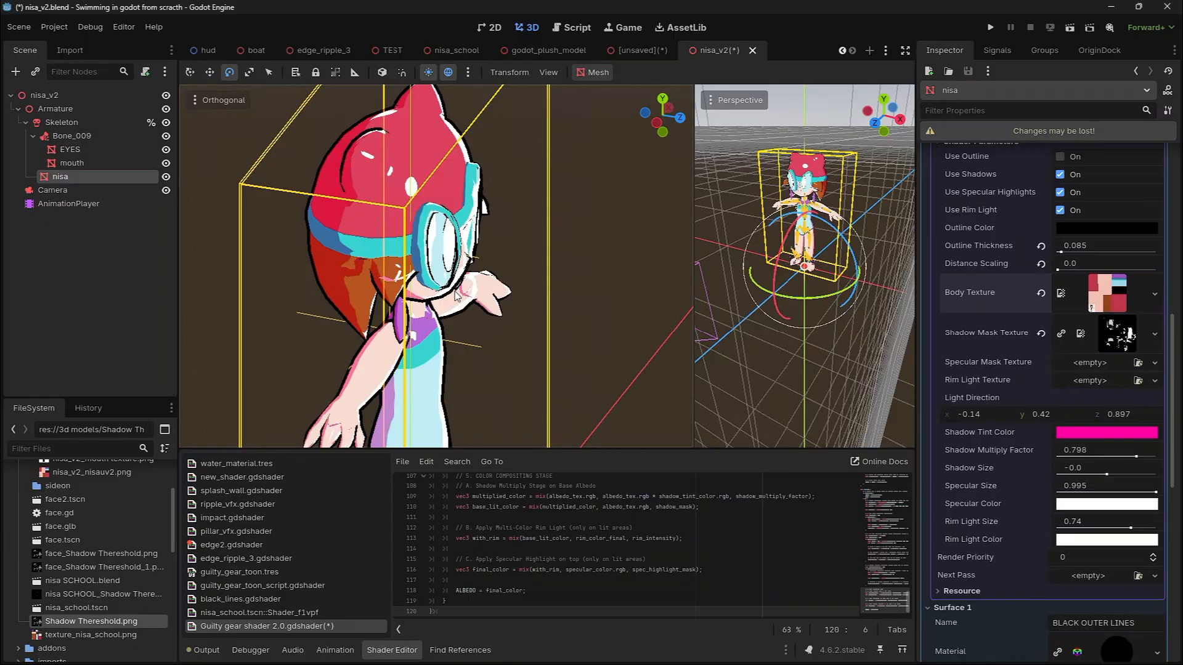
{"action": "middle_click_drag", "start_coordinate": [456, 297], "coordinate": [376, 271]}
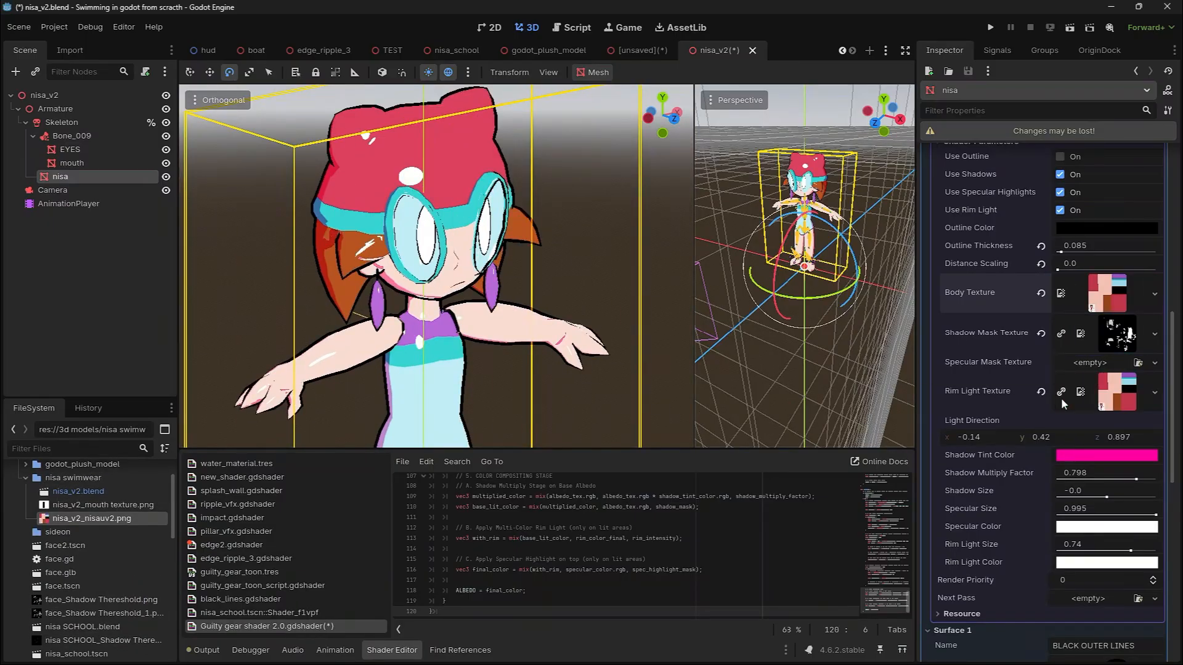
{"action": "middle_click_drag", "start_coordinate": [530, 265], "coordinate": [437, 277]}
Set the Rim Light Color to magenta and check the rim texture preview and the edges of the head
{"action": "left_click", "coordinate": [1107, 563]}
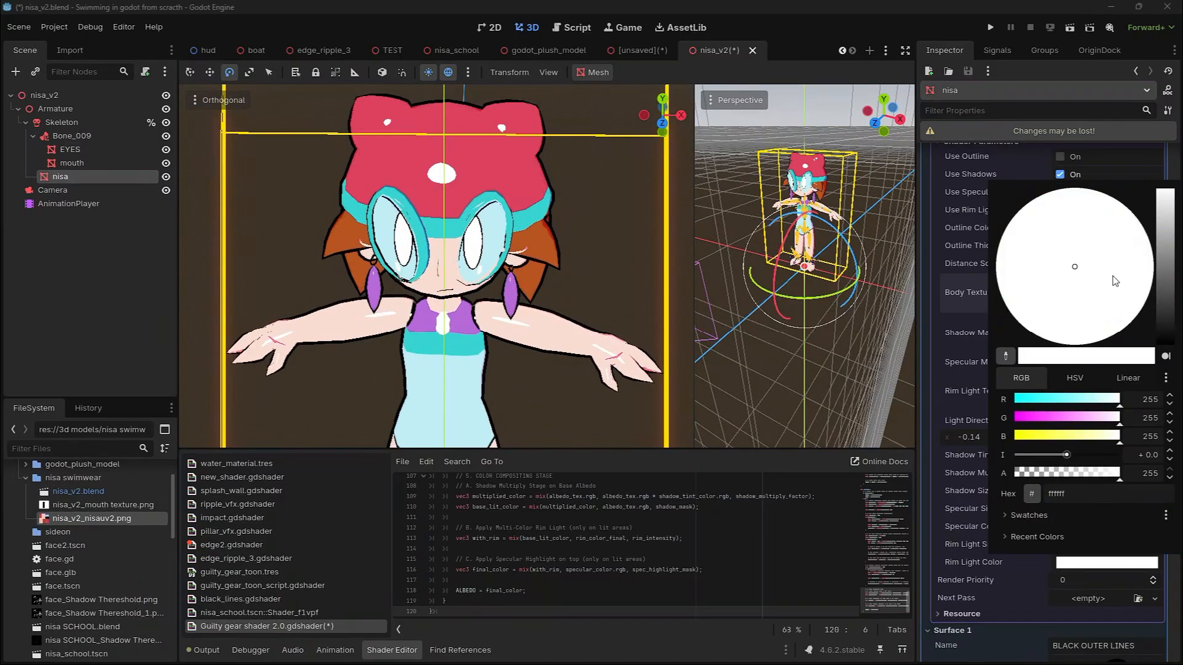
{"action": "left_click", "coordinate": [1165, 243]}
{"action": "left_click", "coordinate": [1142, 226]}
{"action": "left_click", "coordinate": [985, 431]}
{"action": "left_click", "coordinate": [1117, 391]}
{"action": "scroll", "coordinate": [1047, 425], "scroll_direction": "down", "scroll_amount": 2}
{"action": "middle_click_drag", "start_coordinate": [345, 209], "coordinate": [425, 220]}
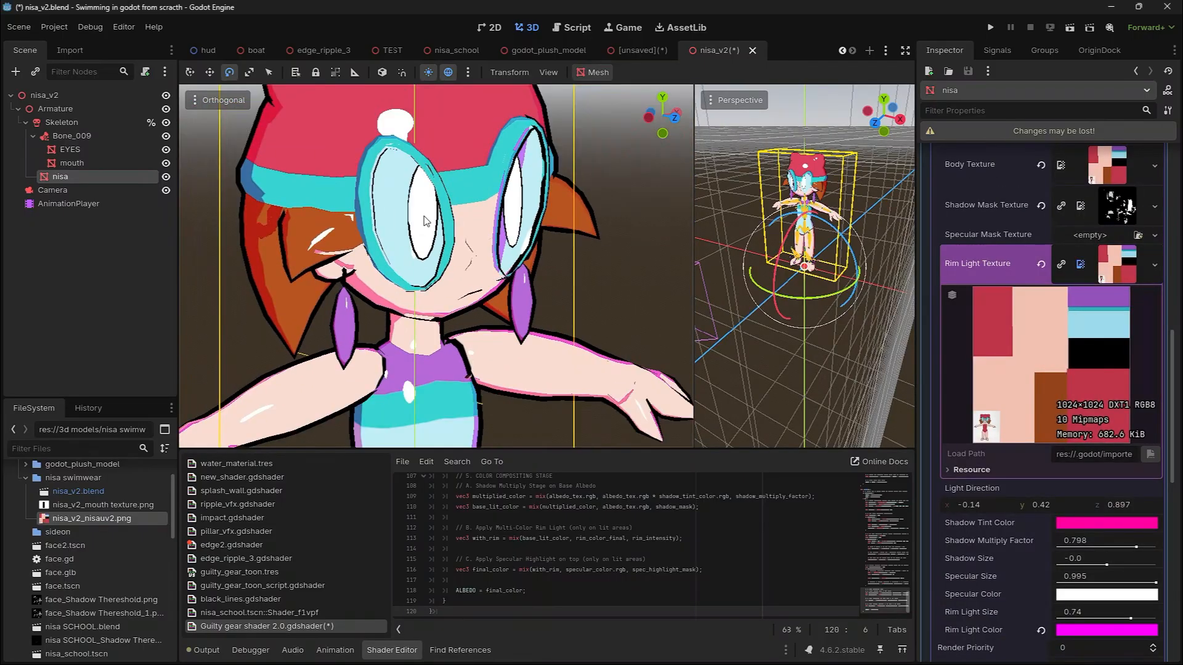
{"action": "scroll", "coordinate": [480, 394], "scroll_direction": "down", "scroll_amount": 2}
{"action": "scroll", "coordinate": [1084, 370], "scroll_direction": "up", "scroll_amount": 3}
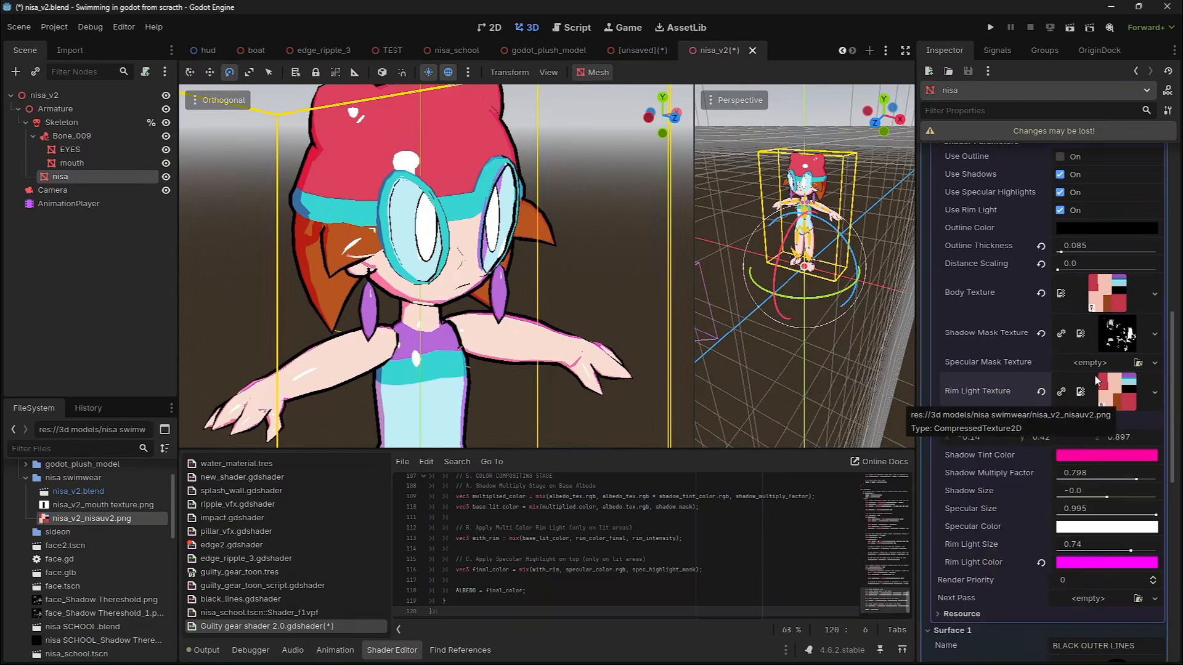
Expand the shadow mask preview, set the Shadow Tint Color to red and the Shadow Multiply Factor to 0.913
{"action": "left_click", "coordinate": [1118, 333]}
{"action": "middle_click_drag", "start_coordinate": [455, 308], "coordinate": [499, 333]}
{"action": "scroll", "coordinate": [1078, 492], "scroll_direction": "down", "scroll_amount": 2}
{"action": "left_click", "coordinate": [1078, 525]}
{"action": "left_click", "coordinate": [1143, 226]}
{"action": "left_click", "coordinate": [844, 556]}
{"action": "left_click_drag", "start_coordinate": [1094, 541], "coordinate": [1107, 541]}
Change the Shadow Tint Color to a pinkish red with intensity 0
{"action": "left_click", "coordinate": [1107, 523]}
{"action": "left_click_drag", "start_coordinate": [1166, 217], "coordinate": [1174, 265]}
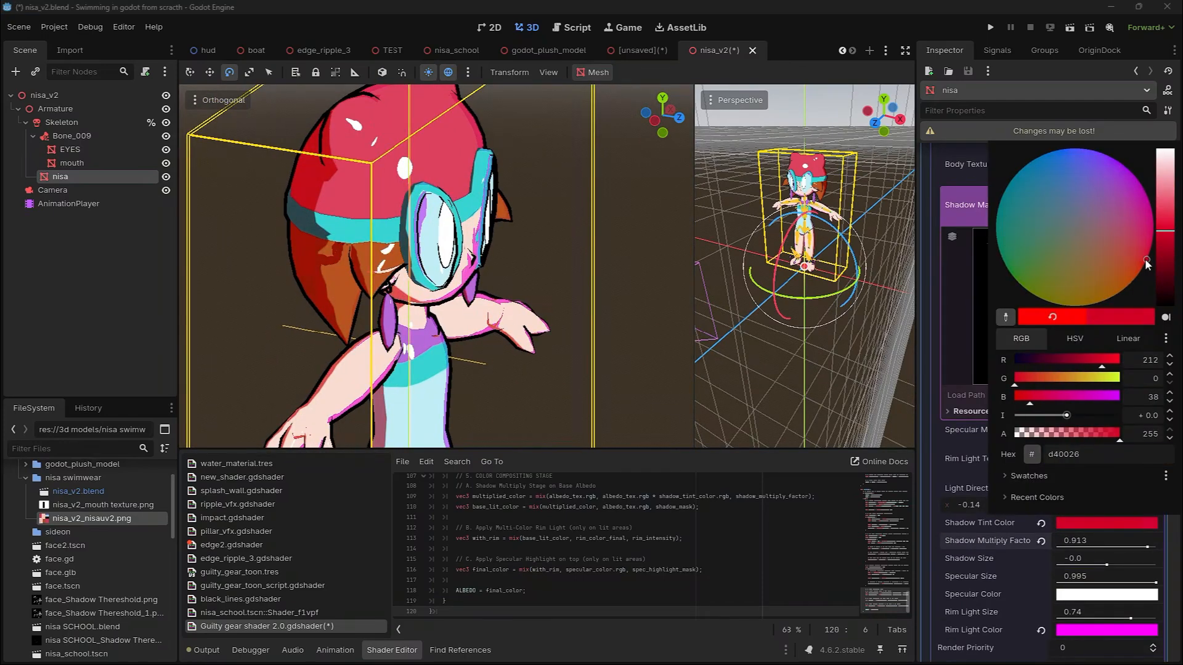
{"action": "left_click_drag", "start_coordinate": [1067, 415], "coordinate": [1073, 415]}
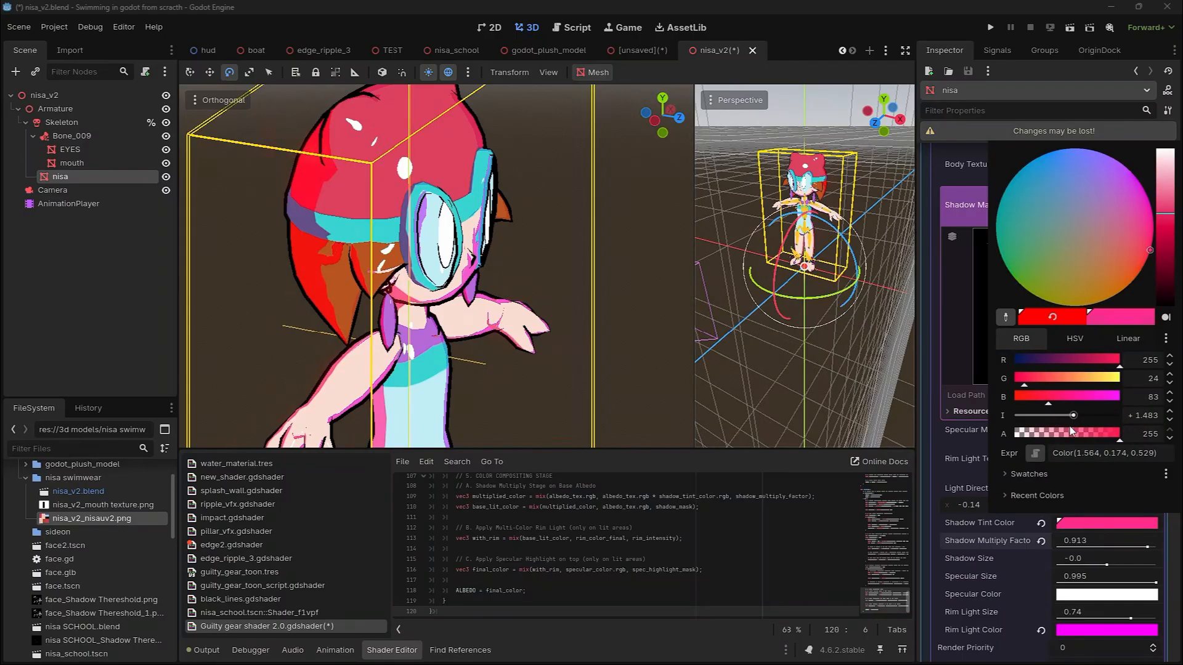
{"action": "type", "text": "0"}
{"action": "key", "text": "Return"}
{"action": "left_click", "coordinate": [616, 351]}
Set the Shadow Multiply Factor to 0.693 and examine the shadows on the whole character
{"action": "middle_click_drag", "start_coordinate": [616, 351], "coordinate": [622, 395]}
{"action": "left_click_drag", "start_coordinate": [1107, 540], "coordinate": [1089, 541]}
{"action": "middle_click_drag", "start_coordinate": [400, 247], "coordinate": [430, 358]}
{"action": "scroll", "coordinate": [286, 159], "scroll_direction": "up", "scroll_amount": 5}
{"action": "scroll", "coordinate": [304, 333], "scroll_direction": "down", "scroll_amount": 5}
{"action": "scroll", "coordinate": [304, 334], "scroll_direction": "up", "scroll_amount": 5}
{"action": "scroll", "coordinate": [430, 357], "scroll_direction": "down", "scroll_amount": 5}
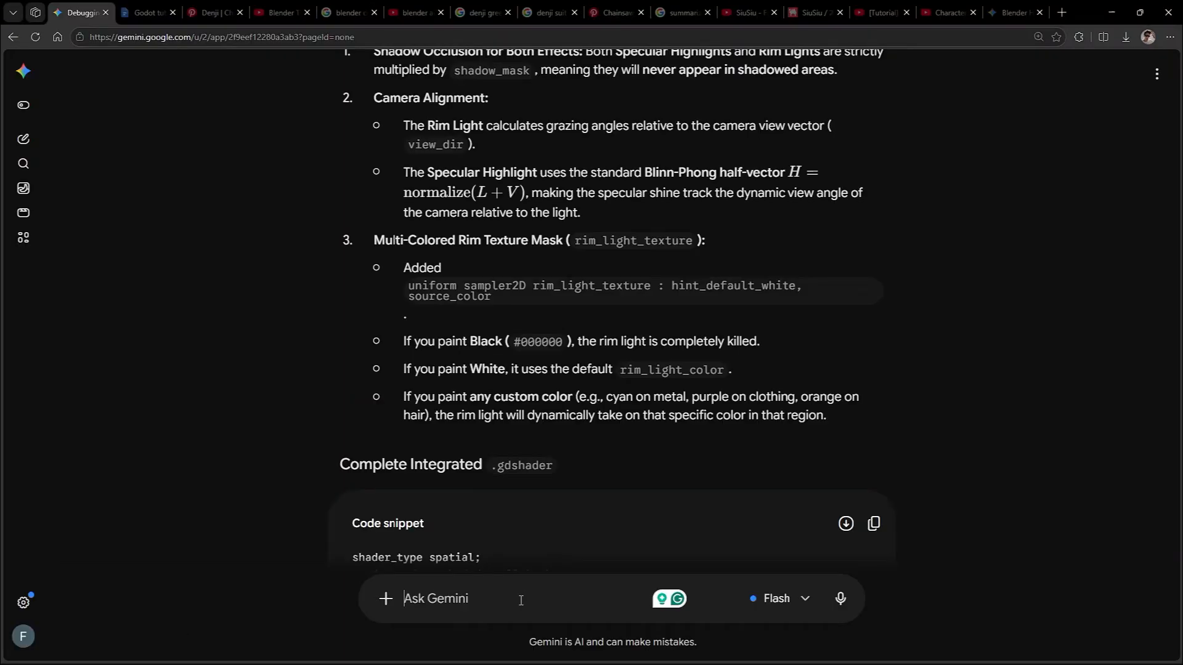
Draft a Gemini prompt with the pasted screenshot and the text "some issues, i can see the colors", rechecking the model in Godot
{"action": "key", "text": "ctrl+v"}
{"action": "type", "text": "some issues, i can see the colors"}
{"action": "key", "text": "alt+Tab"}
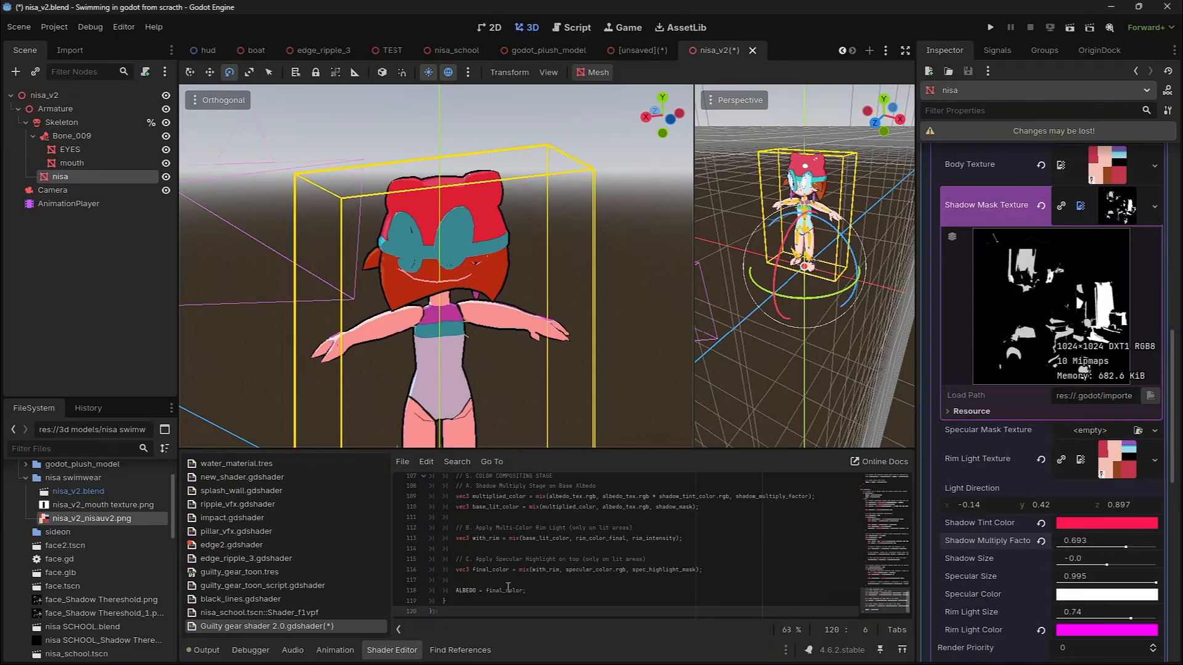
{"action": "scroll", "coordinate": [345, 185], "scroll_direction": "up", "scroll_amount": 10}
{"action": "middle_click_drag", "start_coordinate": [333, 172], "coordinate": [269, 176]}
{"action": "key", "text": "alt+Tab"}
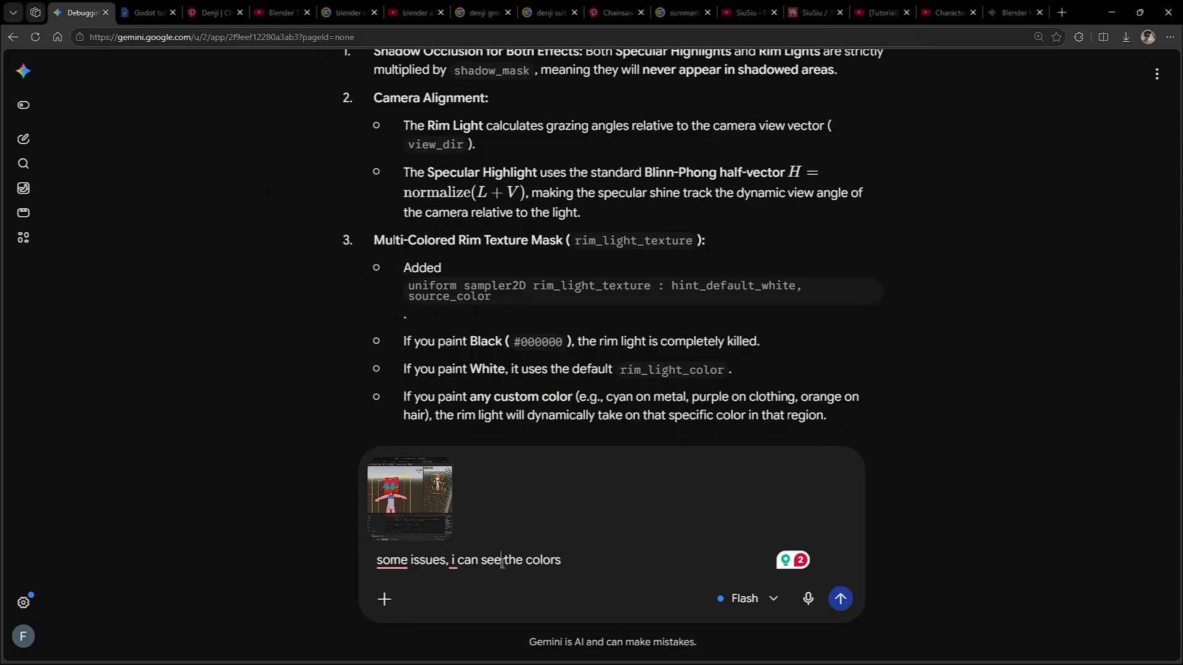
{"action": "key", "text": "alt+Tab"}
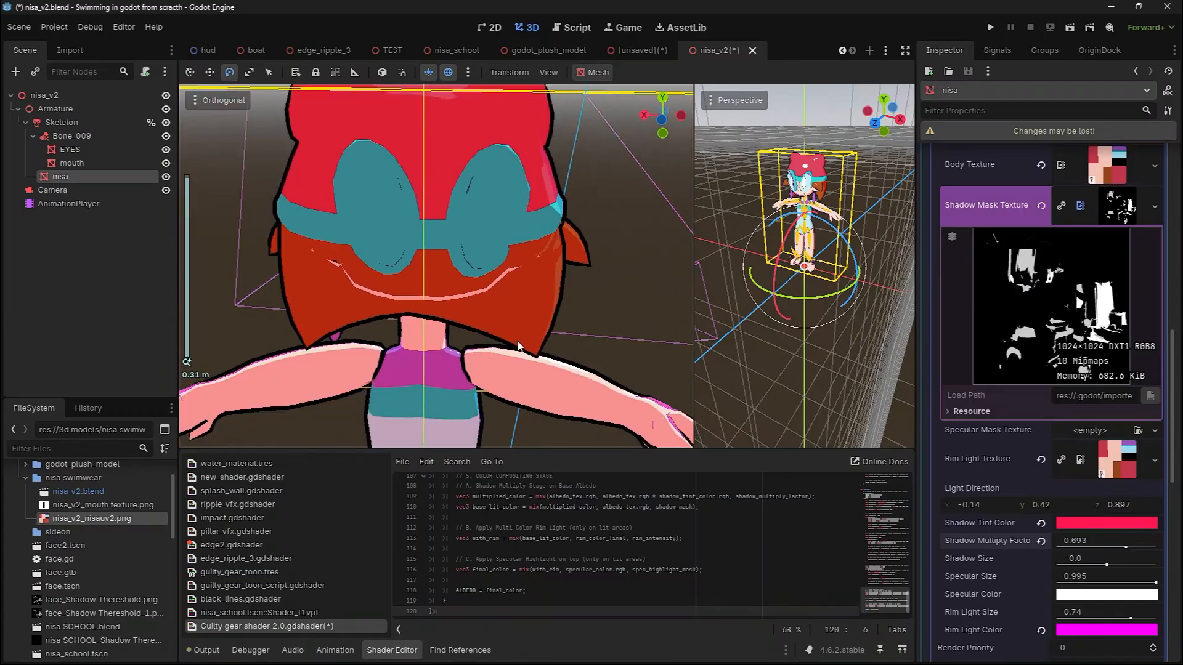
Collapse the colors_body_texture material and choose a resource option for the BLACK OUTER LINES material
{"action": "middle_click_drag", "start_coordinate": [323, 268], "coordinate": [231, 418]}
{"action": "scroll", "coordinate": [231, 418], "scroll_direction": "down", "scroll_amount": 5}
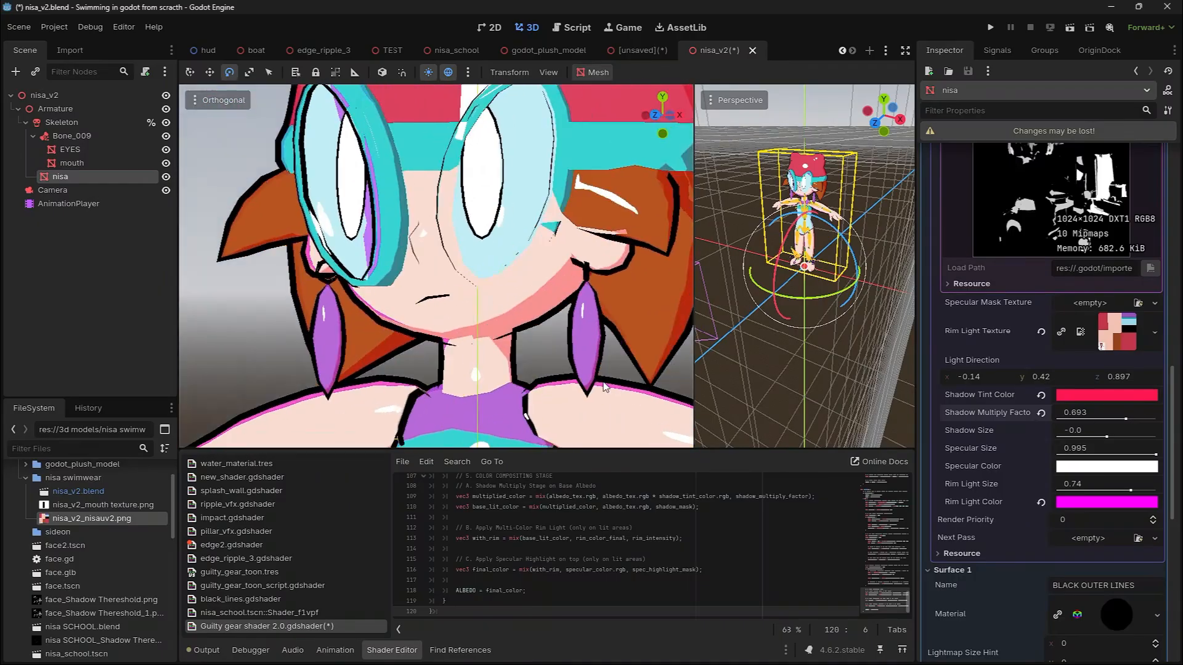
{"action": "scroll", "coordinate": [1047, 320], "scroll_direction": "up", "scroll_amount": 6}
{"action": "scroll", "coordinate": [1009, 327], "scroll_direction": "up", "scroll_amount": 5}
{"action": "left_click", "coordinate": [1108, 249]}
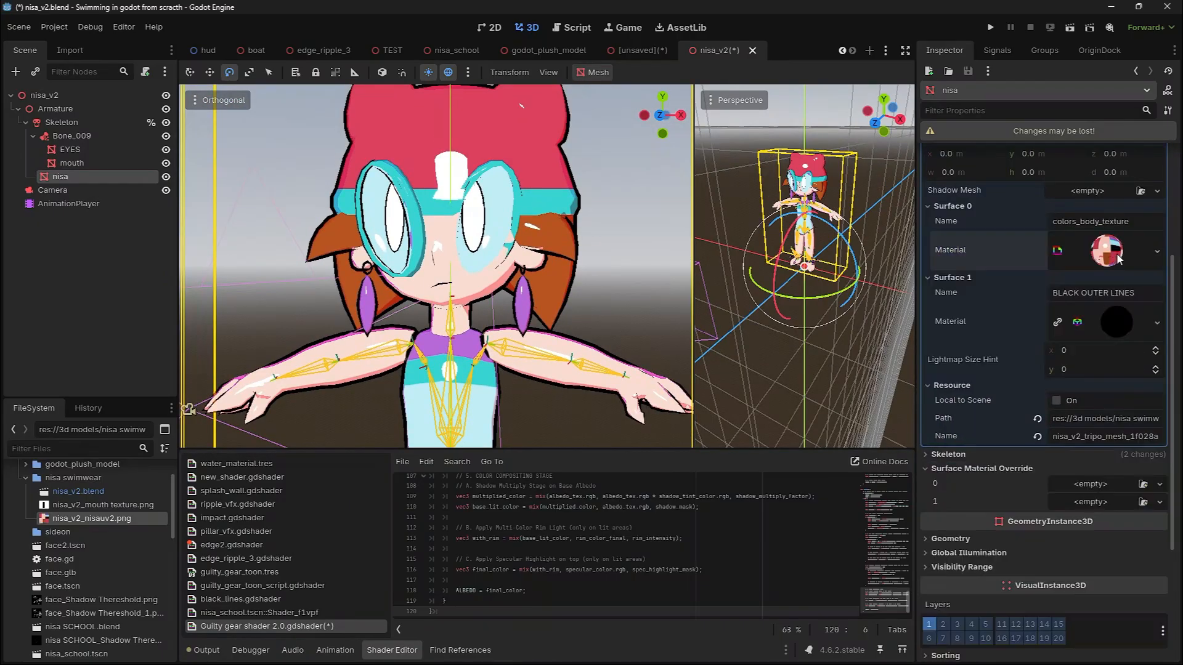
{"action": "left_click", "coordinate": [1116, 321]}
{"action": "left_click", "coordinate": [1154, 321]}
{"action": "left_click", "coordinate": [1069, 452]}
Reopen the colors_body_texture material's shader parameters and view the character from the side
{"action": "middle_click_drag", "start_coordinate": [296, 277], "coordinate": [647, 277]}
{"action": "left_click", "coordinate": [1107, 249]}
{"action": "scroll", "coordinate": [1084, 530], "scroll_direction": "down", "scroll_amount": 5}
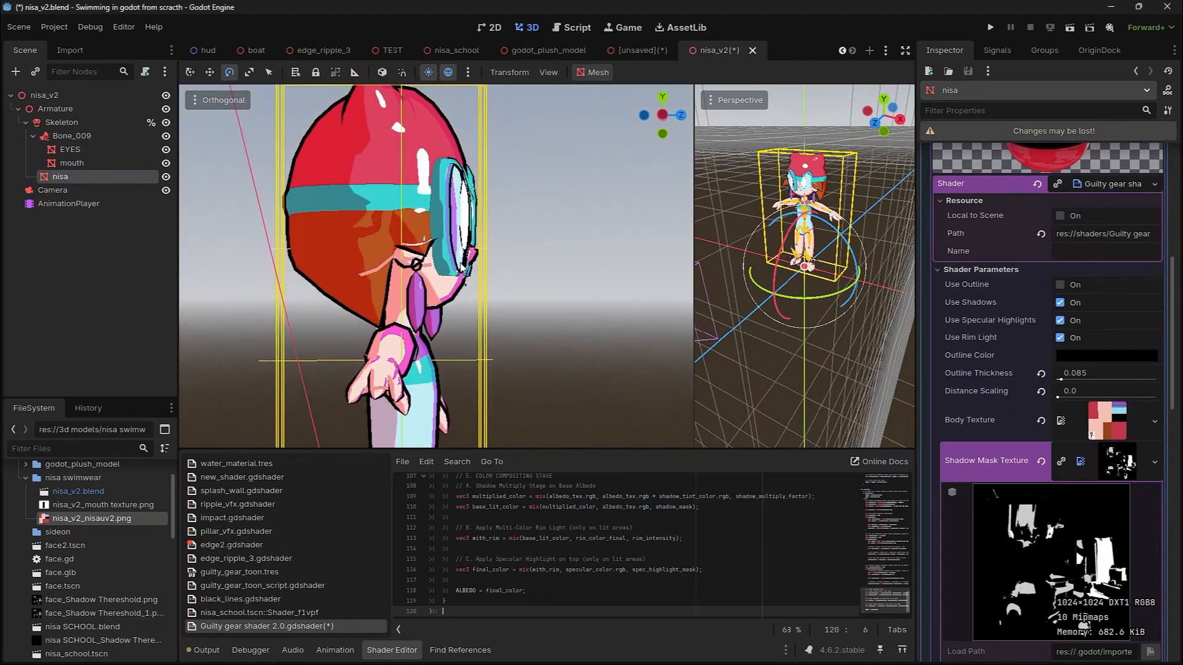
Set the Shadow Size to -0.2 and toggle the EYES mesh's visibility to examine the goggles and face up close
{"action": "scroll", "coordinate": [1084, 511], "scroll_direction": "down", "scroll_amount": 5}
{"action": "left_click_drag", "start_coordinate": [1099, 494], "coordinate": [1096, 495]}
{"action": "middle_click_drag", "start_coordinate": [585, 333], "coordinate": [564, 365]}
{"action": "scroll", "coordinate": [579, 358], "scroll_direction": "up", "scroll_amount": 2}
{"action": "left_click", "coordinate": [164, 151]}
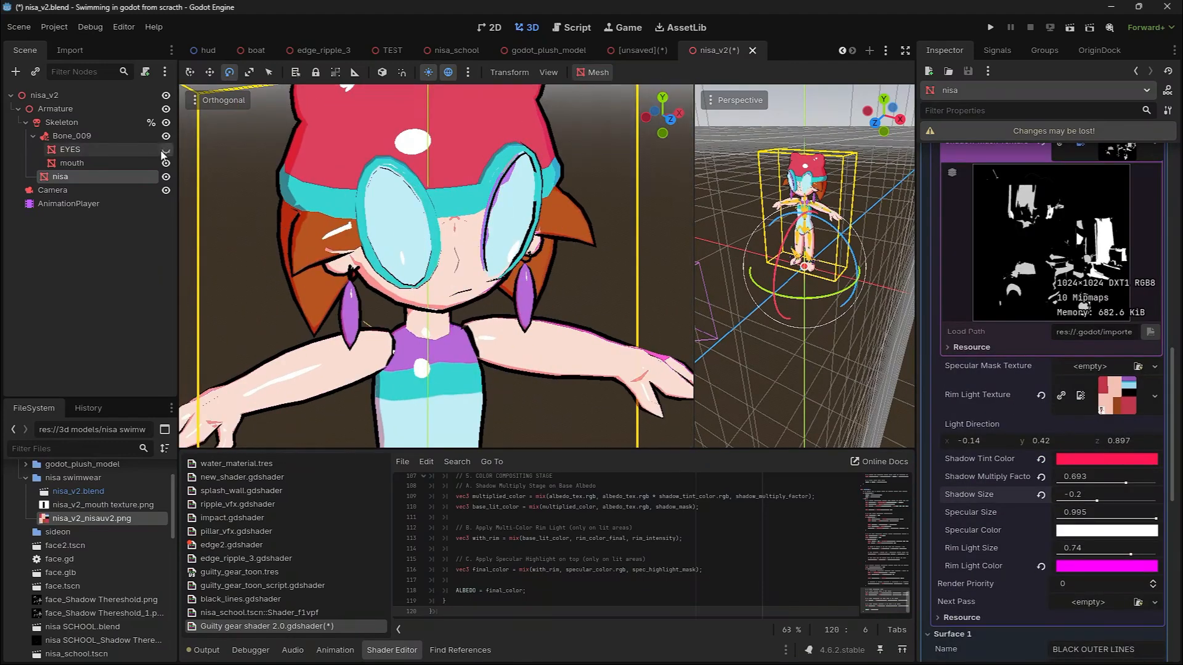
{"action": "middle_click_drag", "start_coordinate": [411, 269], "coordinate": [393, 175]}
{"action": "scroll", "coordinate": [393, 176], "scroll_direction": "up", "scroll_amount": 8}
{"action": "middle_click_drag", "start_coordinate": [430, 274], "coordinate": [357, 111]}
{"action": "scroll", "coordinate": [449, 262], "scroll_direction": "down", "scroll_amount": 3}
Switch to Blender, inspect the goggle vertices of the nisa mesh in Edit Mode, and return to Godot
{"action": "key", "text": "alt+Tab"}
{"action": "mouse_move", "coordinate": [493, 166]}
{"action": "middle_mouse_down"}
{"action": "mouse_move", "coordinate": [645, 225]}
{"action": "mouse_move", "coordinate": [483, 270]}
{"action": "middle_mouse_up"}
{"action": "key", "text": "Tab"}
{"action": "key", "text": "Tab"}
{"action": "left_click", "coordinate": [533, 278]}
{"action": "scroll", "coordinate": [643, 281], "scroll_direction": "up", "scroll_amount": 2}
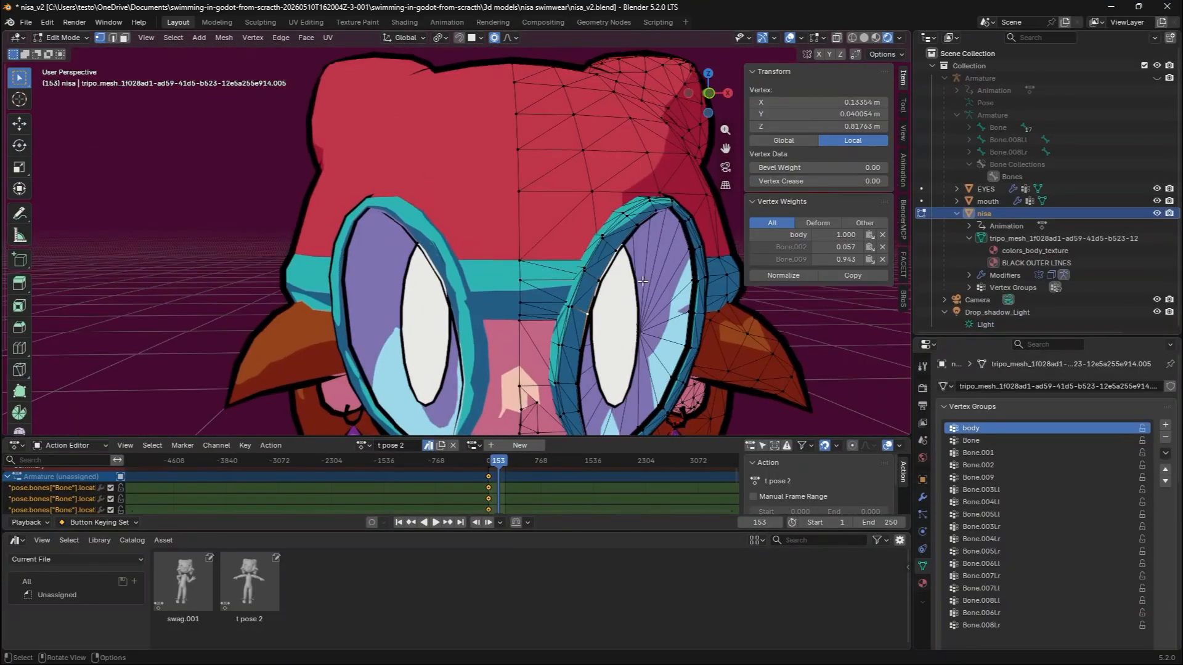
{"action": "key", "text": "alt+Tab"}
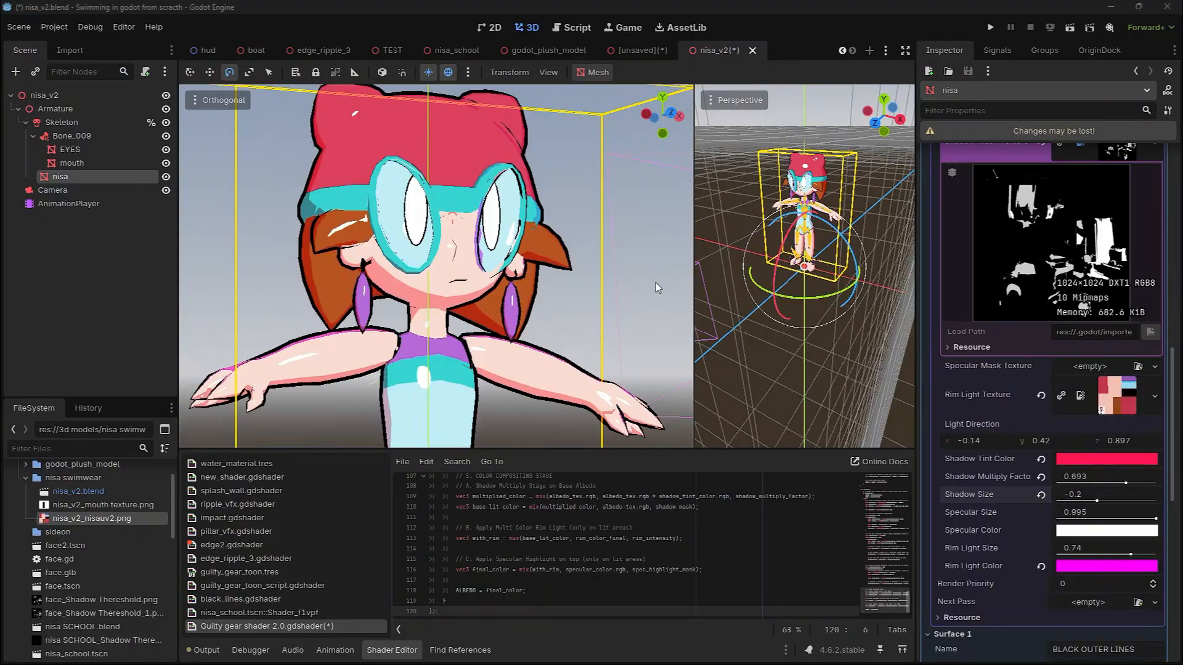
Describe to Gemini that the model's inside can be seen and body parts like the right eye are hidden, checking the model in Godot
{"action": "key", "text": "alt+Tab"}
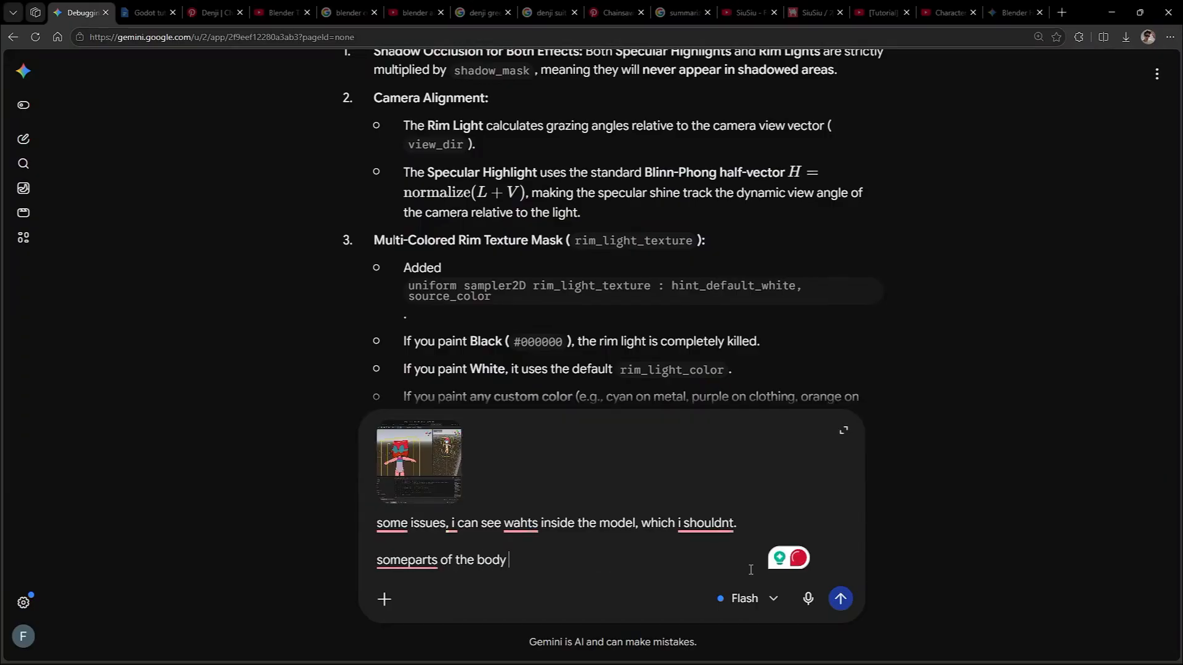
{"action": "key", "text": "alt+Tab"}
{"action": "key", "text": "alt+Tab"}
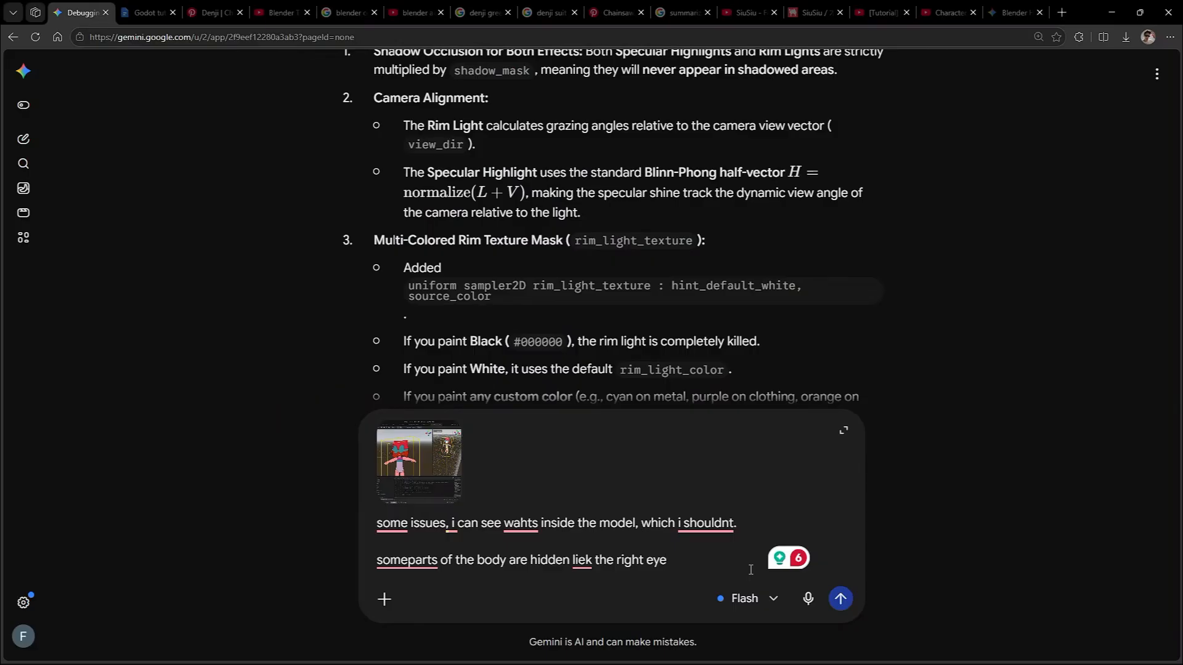
{"action": "key", "text": "alt+Tab"}
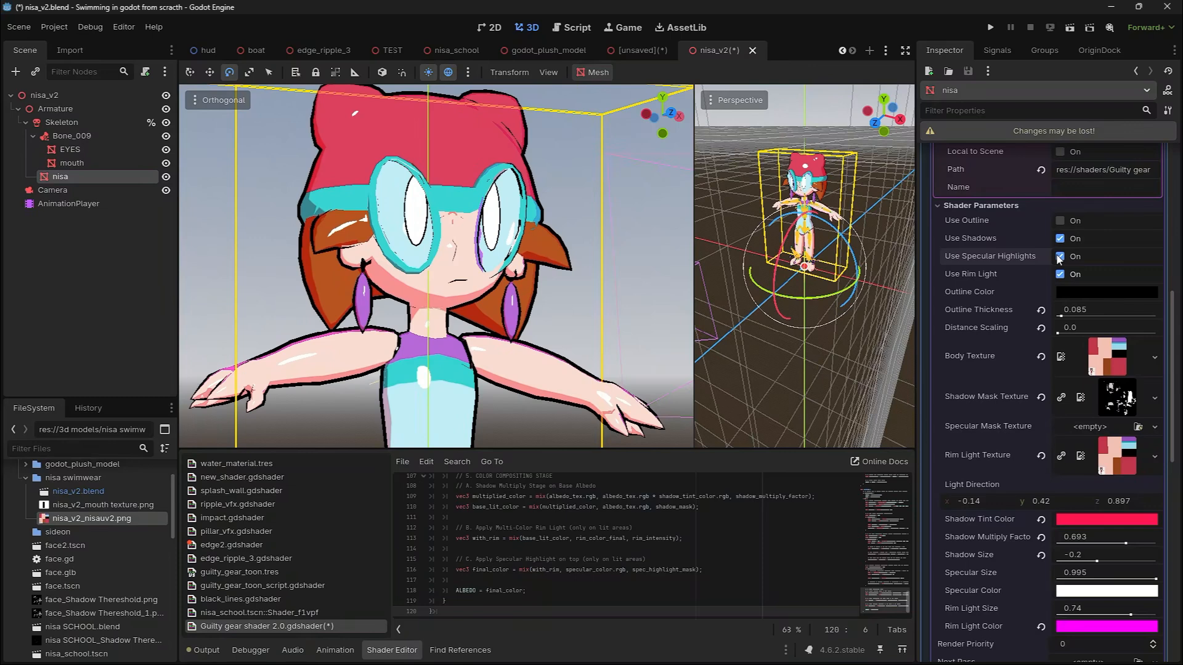
Assign nisa_v2_nisauv2.png to the body material's Specular Mask Texture
{"action": "scroll", "coordinate": [1058, 258], "scroll_direction": "down", "scroll_amount": 2}
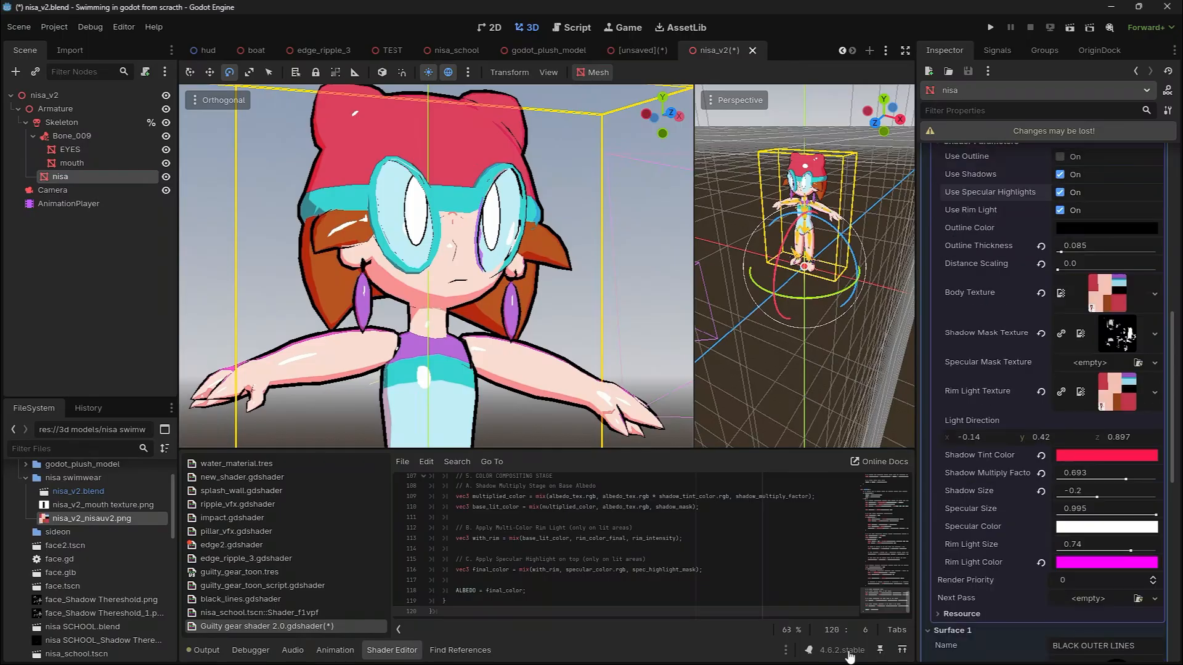
{"action": "middle_click_drag", "start_coordinate": [277, 308], "coordinate": [180, 309]}
{"action": "left_click_drag", "start_coordinate": [109, 523], "coordinate": [1090, 362]}
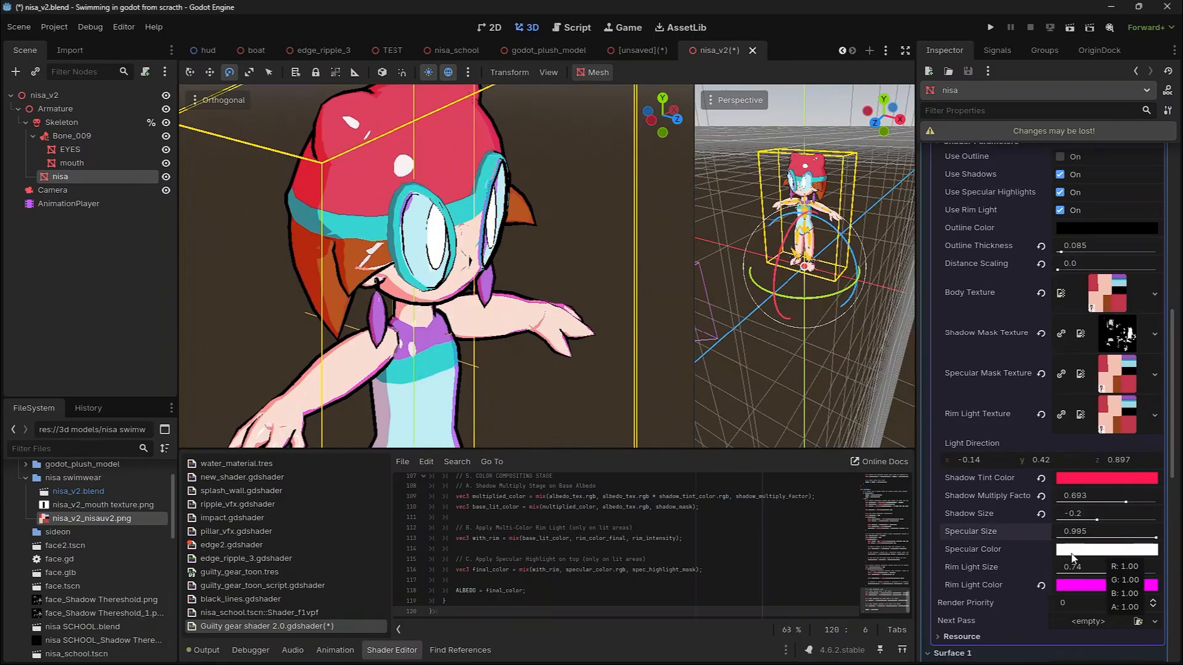
Switch to the renji costume file in Blender and bring up the Shading workspace to examine its material nodes
{"action": "mouse_move", "coordinate": [551, 650]}
{"action": "left_click", "coordinate": [325, 582]}
{"action": "key", "text": "ctrl+Page_Up"}
{"action": "key", "text": "ctrl+Page_Up"}
{"action": "key", "text": "ctrl+Page_Up"}
{"action": "key", "text": "ctrl+Page_Up"}
{"action": "key", "text": "ctrl+Page_Up"}
{"action": "key", "text": "ctrl+Page_Up"}
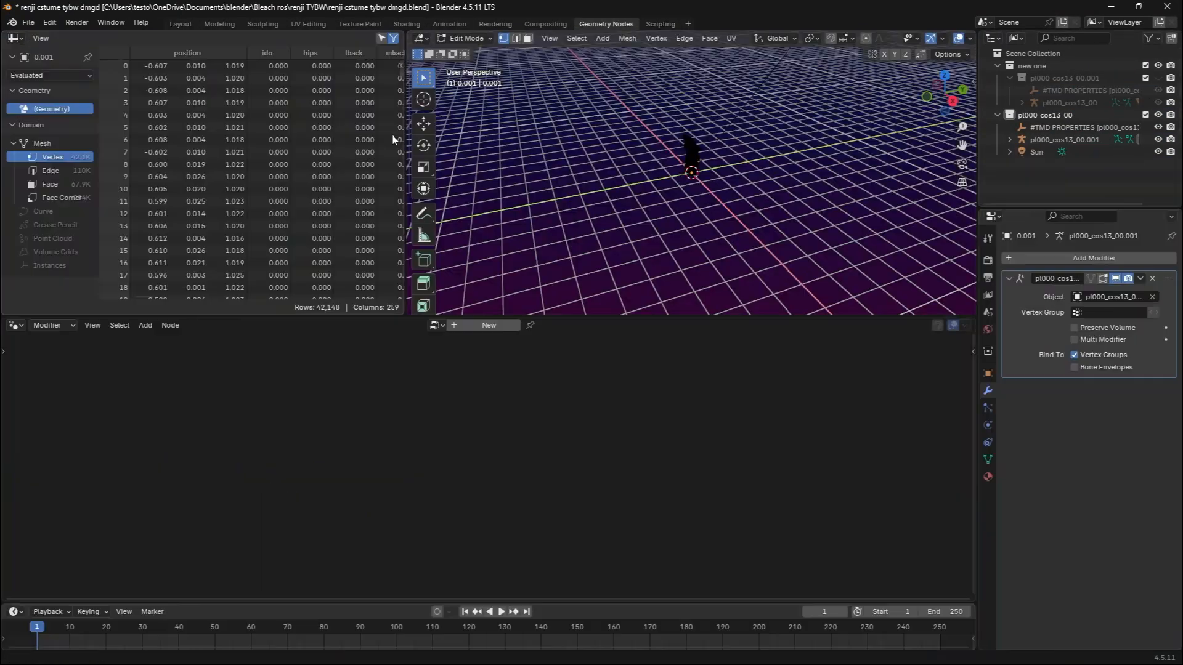
{"action": "middle_click_drag", "start_coordinate": [700, 464], "coordinate": [657, 536]}
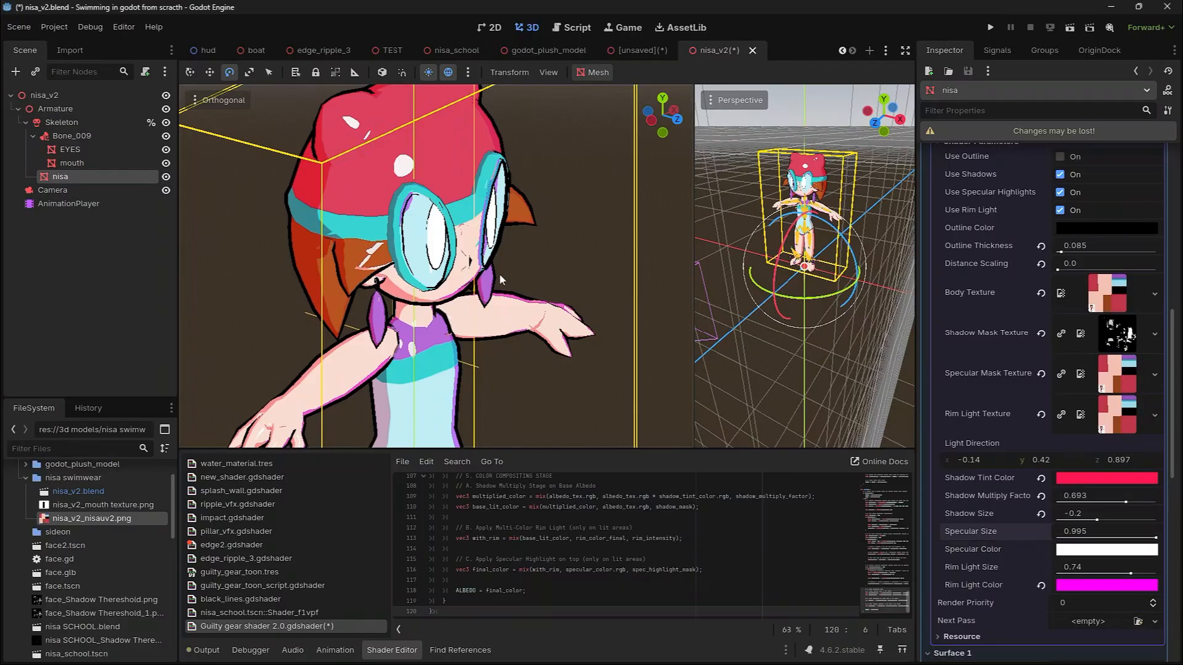
Rework the rim light in Godot with the default Rim Light Color, texture_nisa_school.png as its texture and a size of 0.6
{"action": "mouse_move", "coordinate": [499, 272]}
{"action": "middle_mouse_down"}
{"action": "mouse_move", "coordinate": [253, 241]}
{"action": "mouse_move", "coordinate": [480, 239]}
{"action": "mouse_move", "coordinate": [539, 261]}
{"action": "middle_mouse_up"}
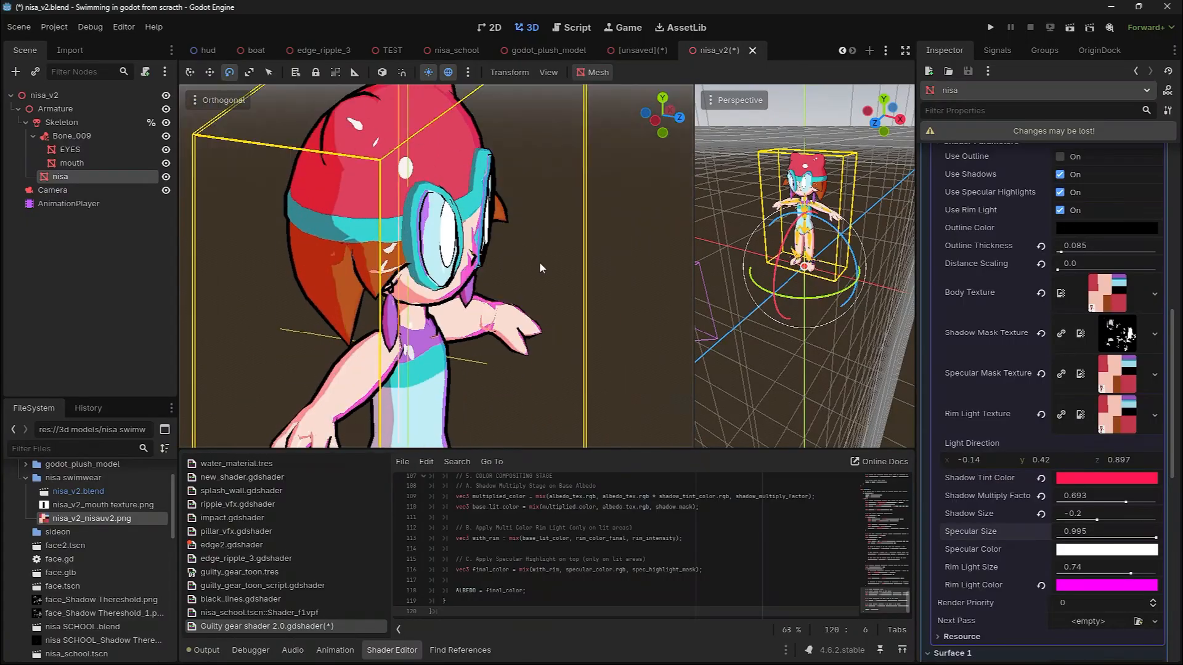
{"action": "left_click", "coordinate": [1040, 585]}
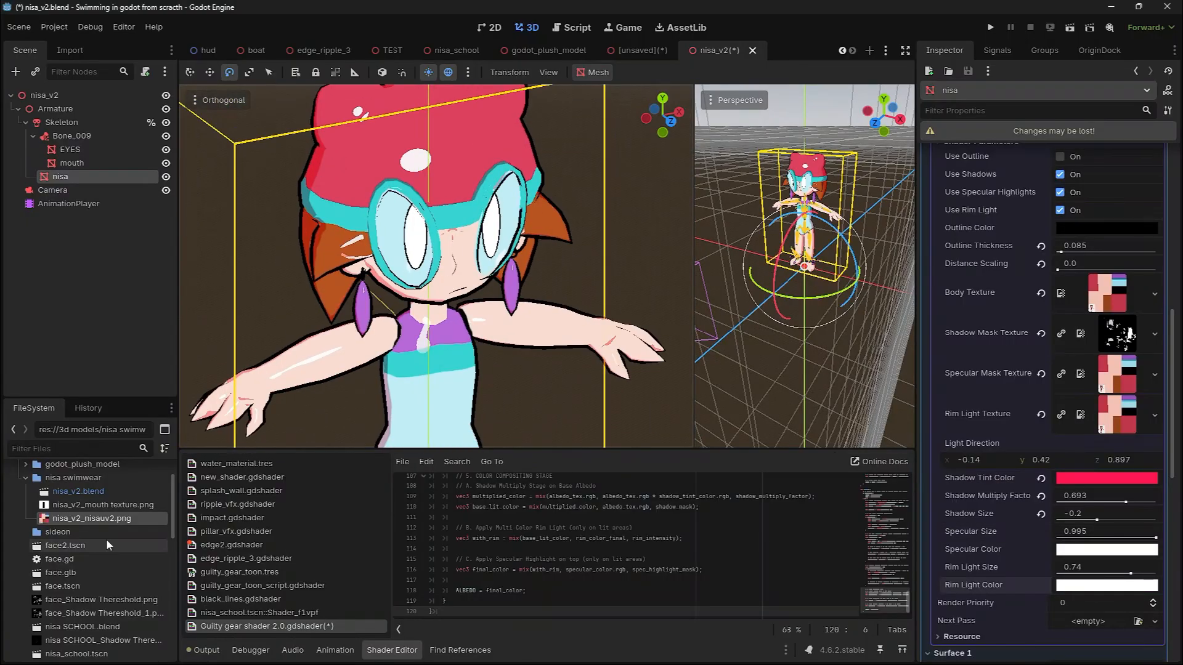
{"action": "left_click_drag", "start_coordinate": [91, 562], "coordinate": [1125, 425]}
{"action": "mouse_move", "coordinate": [1130, 570]}
{"action": "left_mouse_down"}
{"action": "mouse_move", "coordinate": [1084, 571]}
{"action": "mouse_move", "coordinate": [1117, 574]}
{"action": "left_mouse_up"}
{"action": "middle_click_drag", "start_coordinate": [474, 215], "coordinate": [474, 111]}
Set the Specular Color to black and inspect the model from another side
{"action": "left_click", "coordinate": [1104, 552]}
{"action": "left_click_drag", "start_coordinate": [1165, 252], "coordinate": [980, 577]}
{"action": "left_click", "coordinate": [979, 579]}
{"action": "middle_click_drag", "start_coordinate": [616, 265], "coordinate": [456, 271]}
Set the Rim Light Color to black and inspect the head up close
{"action": "left_click", "coordinate": [1094, 549]}
{"action": "left_click", "coordinate": [1105, 585]}
{"action": "left_click_drag", "start_coordinate": [1165, 246], "coordinate": [542, 400]}
{"action": "middle_click_drag", "start_coordinate": [345, 218], "coordinate": [647, 277]}
{"action": "scroll", "coordinate": [443, 209], "scroll_direction": "up", "scroll_amount": 6}
Brighten the Specular Color to white and turn it magenta by lowering its green channel
{"action": "left_click", "coordinate": [1094, 556]}
{"action": "left_click_drag", "start_coordinate": [1166, 259], "coordinate": [1165, 169]}
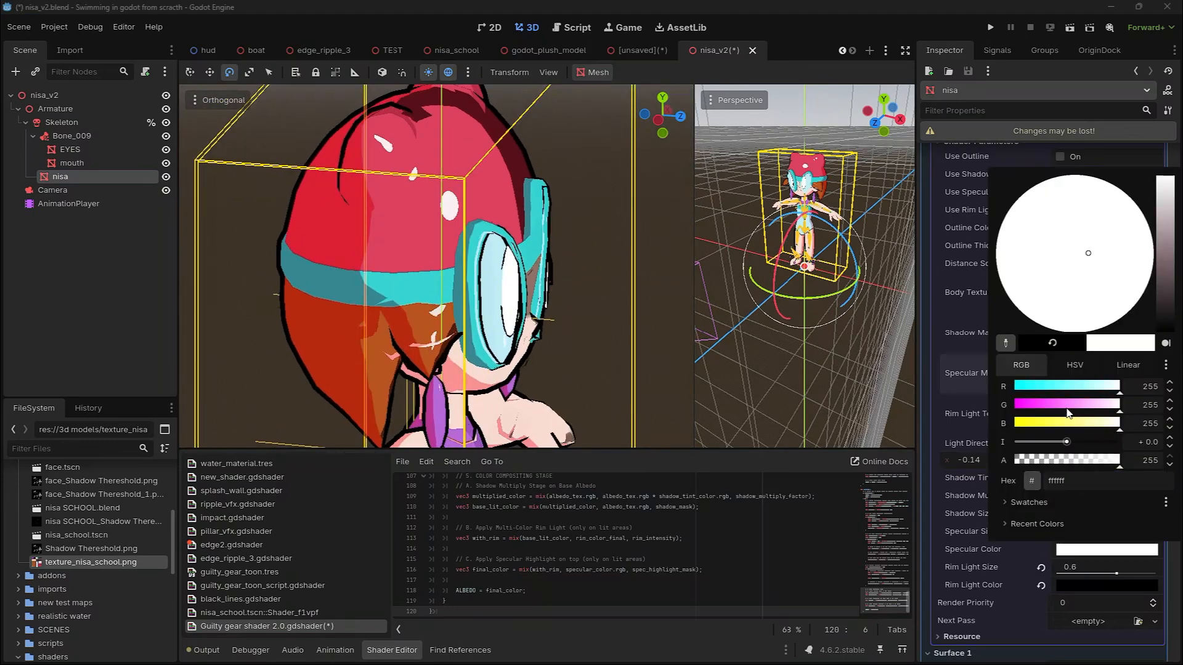
{"action": "left_click", "coordinate": [1038, 102]}
{"action": "left_click", "coordinate": [1103, 550]}
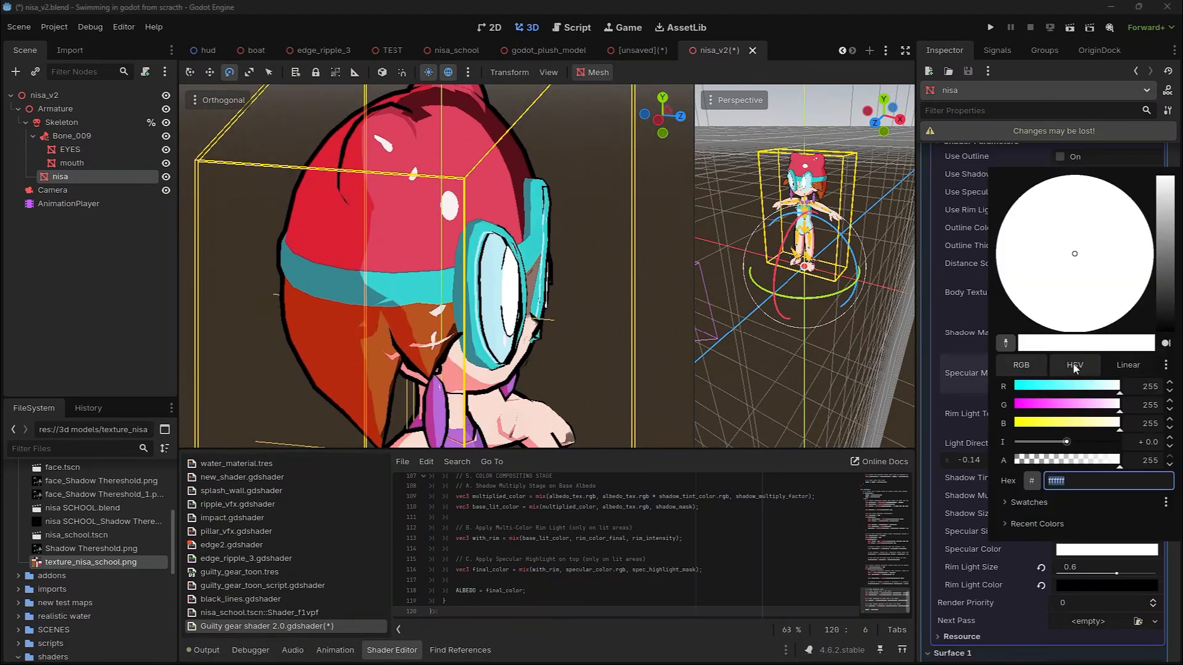
{"action": "left_click", "coordinate": [1022, 408]}
{"action": "left_click", "coordinate": [659, 215]}
Draft a Gemini message with a pasted screenshot and the text "another thing", "specular can only be black or white, and if it becomes"
{"action": "scroll", "coordinate": [518, 191], "scroll_direction": "up", "scroll_amount": 4}
{"action": "middle_click_drag", "start_coordinate": [519, 189], "coordinate": [488, 265], "text": "shift"}
{"action": "left_click", "coordinate": [488, 265]}
{"action": "key", "text": "alt+Tab"}
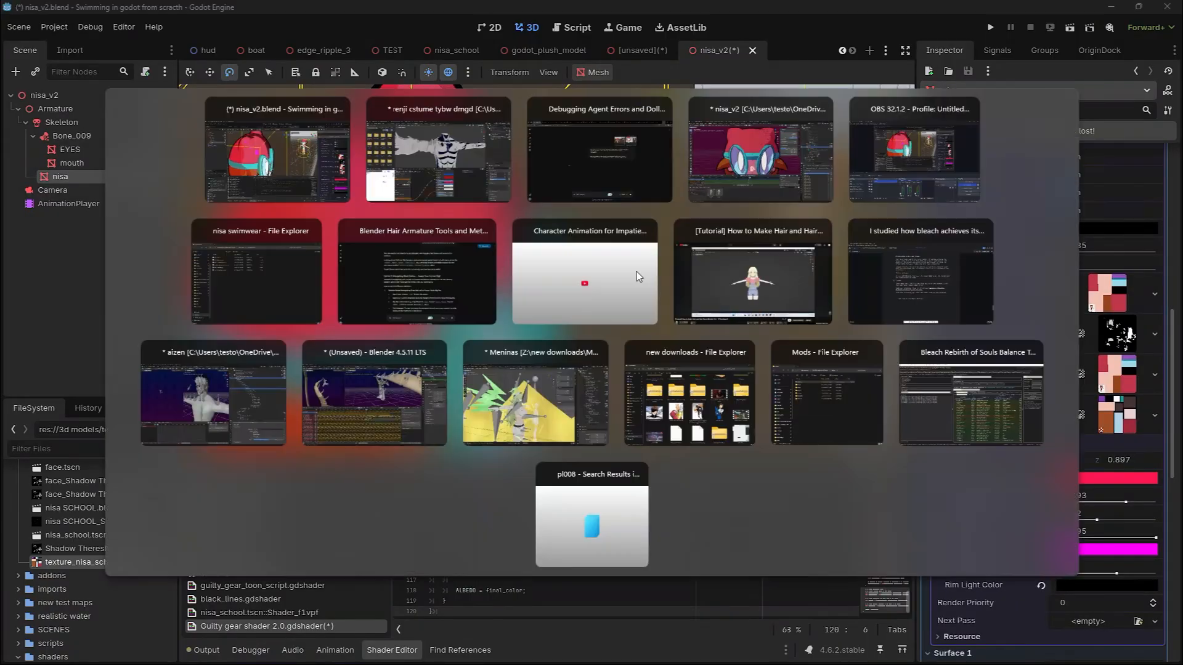
{"action": "scroll", "coordinate": [568, 386], "scroll_direction": "down", "scroll_amount": 10}
{"action": "type", "text": "another thi"}
{"action": "key", "text": "ctrl+v"}
{"action": "type", "text": "ng"}
{"action": "key", "text": "shift+Return"}
{"action": "type", "text": "specular can only be black or white, and if it becomes"}
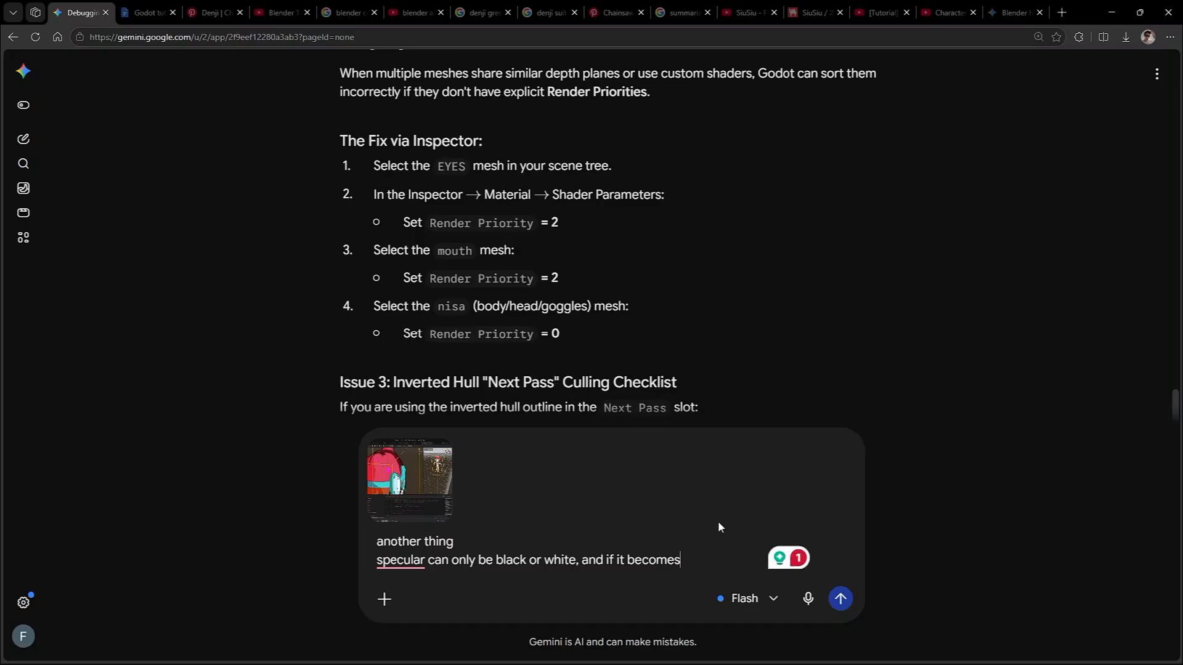
Switch to Godot, change the Rim Light Color to white and view the head from the other side
{"action": "key", "text": "alt+Tab"}
{"action": "left_click", "coordinate": [1075, 587]}
{"action": "left_click_drag", "start_coordinate": [1164, 278], "coordinate": [1163, 211]}
{"action": "left_click_drag", "start_coordinate": [1118, 500], "coordinate": [1012, 499]}
{"action": "left_click_drag", "start_coordinate": [1161, 279], "coordinate": [1162, 212]}
{"action": "left_click", "coordinate": [978, 421]}
{"action": "middle_click_drag", "start_coordinate": [640, 333], "coordinate": [425, 296]}
{"action": "left_click", "coordinate": [1077, 585]}
{"action": "left_click", "coordinate": [981, 382]}
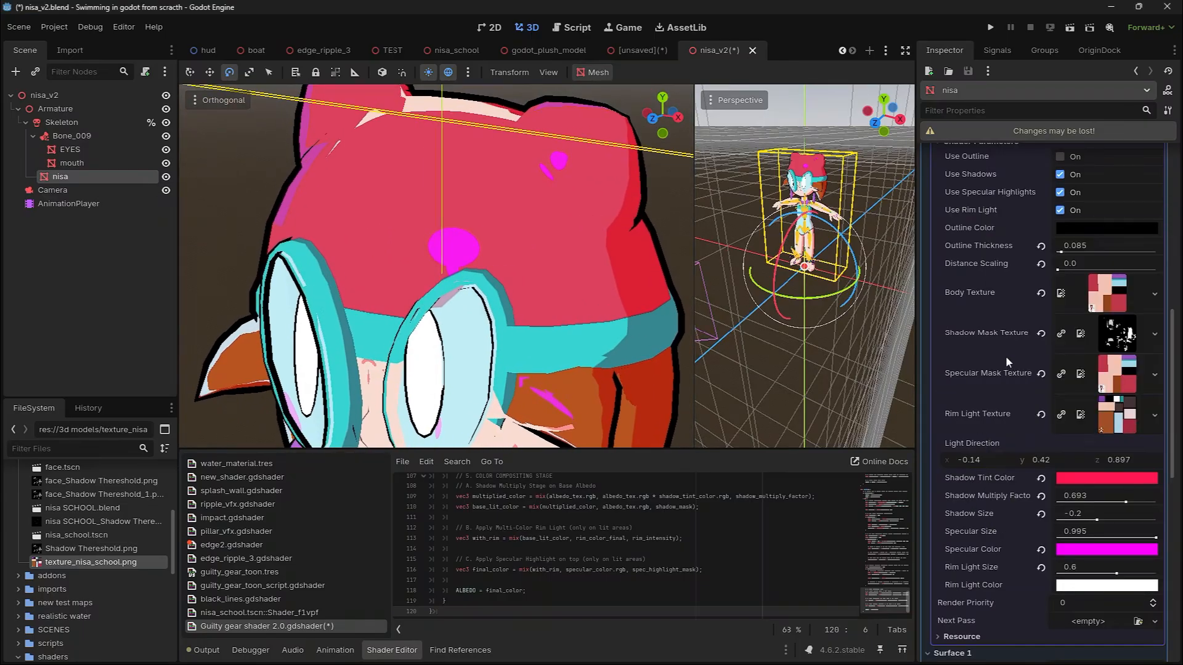
Switch to the renji costume file in Blender and examine its shader group's specular and shadow inputs
{"action": "mouse_move", "coordinate": [550, 652]}
{"action": "left_click", "coordinate": [399, 583]}
{"action": "middle_click_drag", "start_coordinate": [745, 542], "coordinate": [774, 531]}
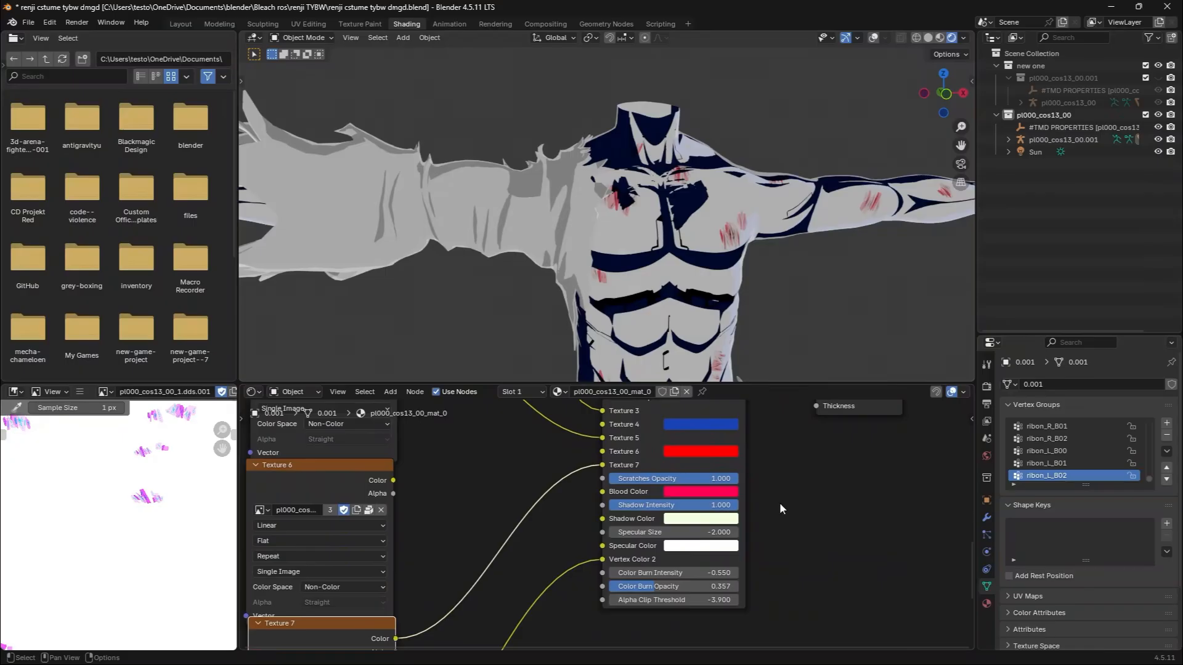
{"action": "left_click", "coordinate": [1111, 7]}
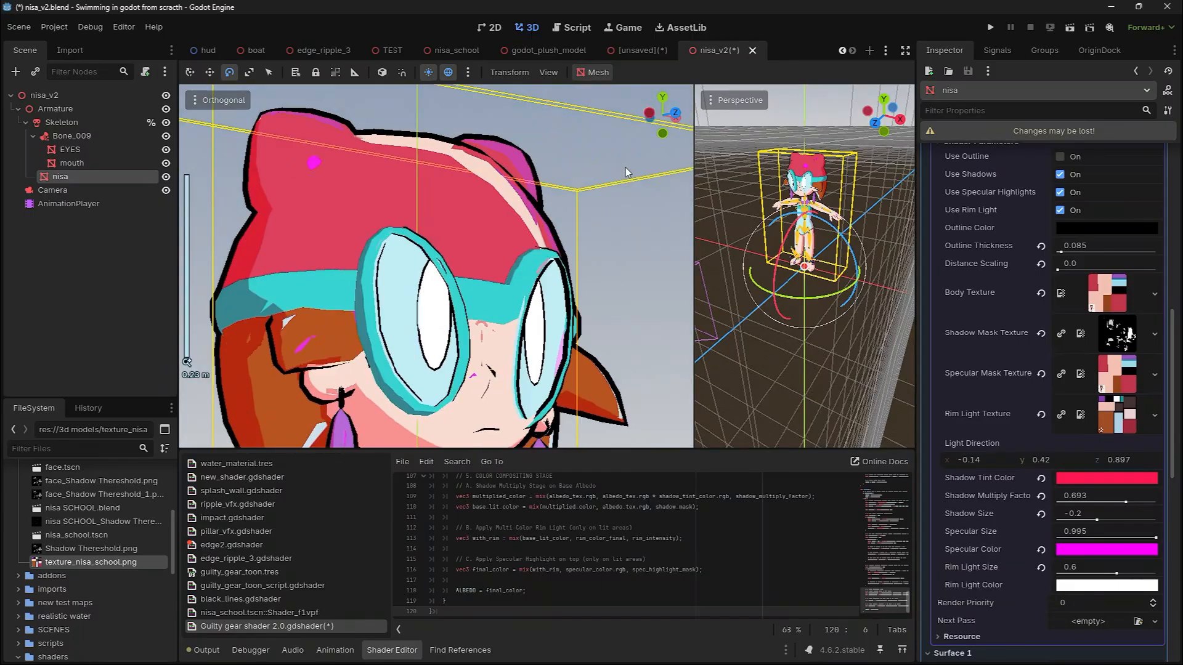
Lower the Rim Light Size to its minimum, raise it to a moderate value, and check the rim light around the character
{"action": "left_click", "coordinate": [1084, 589]}
{"action": "middle_click_drag", "start_coordinate": [468, 234], "coordinate": [524, 320]}
{"action": "left_click_drag", "start_coordinate": [1116, 573], "coordinate": [1057, 574]}
{"action": "middle_click_drag", "start_coordinate": [530, 369], "coordinate": [472, 295]}
{"action": "scroll", "coordinate": [472, 296], "scroll_direction": "down", "scroll_amount": 8}
{"action": "left_click_drag", "start_coordinate": [1058, 574], "coordinate": [1099, 574]}
{"action": "scroll", "coordinate": [493, 277], "scroll_direction": "up", "scroll_amount": 3}
{"action": "mouse_move", "coordinate": [493, 278]}
{"action": "middle_mouse_down"}
{"action": "mouse_move", "coordinate": [542, 289]}
{"action": "mouse_move", "coordinate": [511, 271]}
{"action": "middle_mouse_up"}
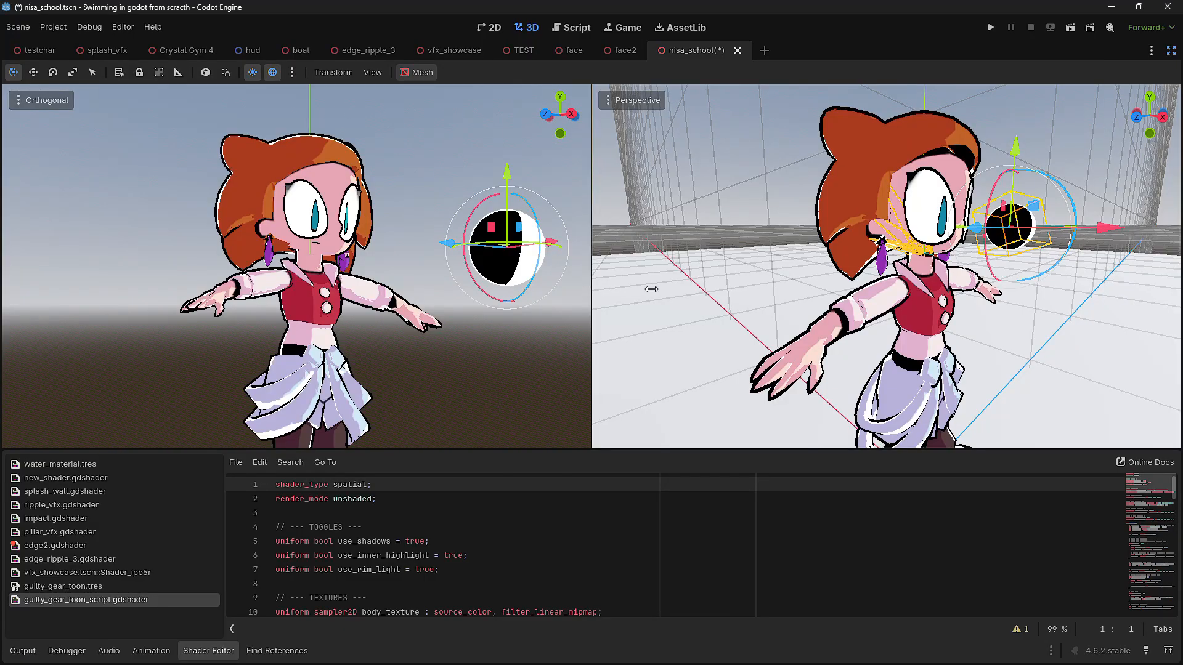
Enlarge the orthogonal viewport, and rotate and lower the shadow sphere to redirect the school character's lighting
{"action": "left_click_drag", "start_coordinate": [591, 284], "coordinate": [764, 283]}
{"action": "mouse_move", "coordinate": [575, 313]}
{"action": "middle_mouse_down"}
{"action": "mouse_move", "coordinate": [622, 350]}
{"action": "mouse_move", "coordinate": [582, 328]}
{"action": "mouse_move", "coordinate": [594, 305]}
{"action": "middle_mouse_up"}
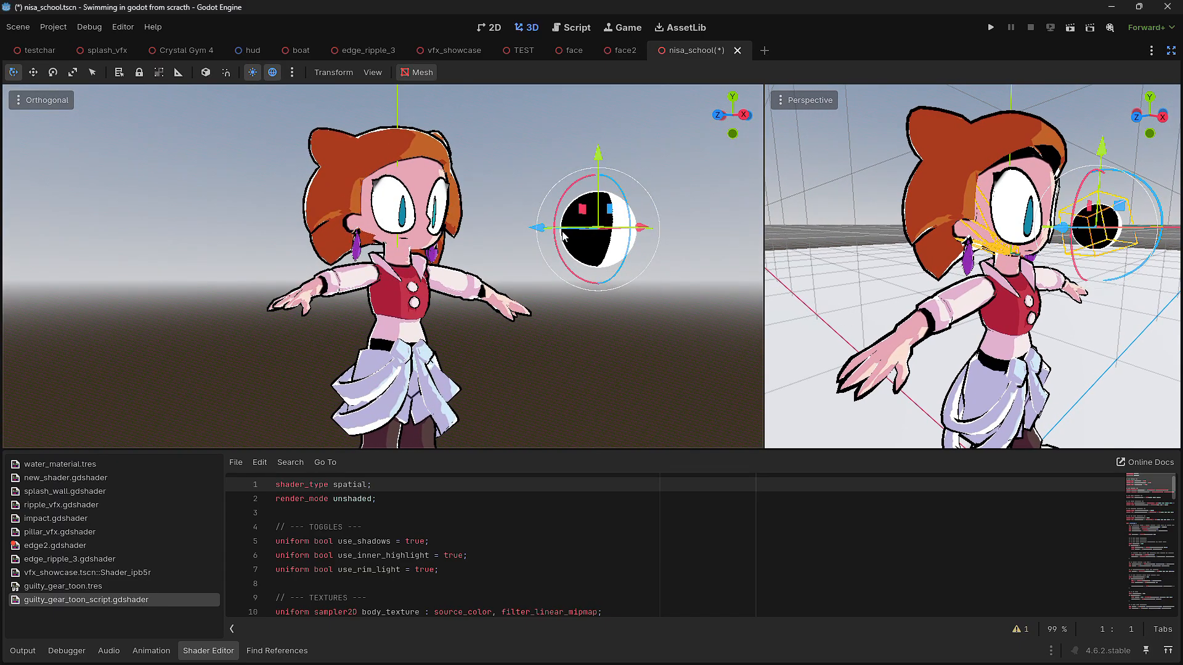
{"action": "left_click_drag", "start_coordinate": [598, 282], "coordinate": [670, 239]}
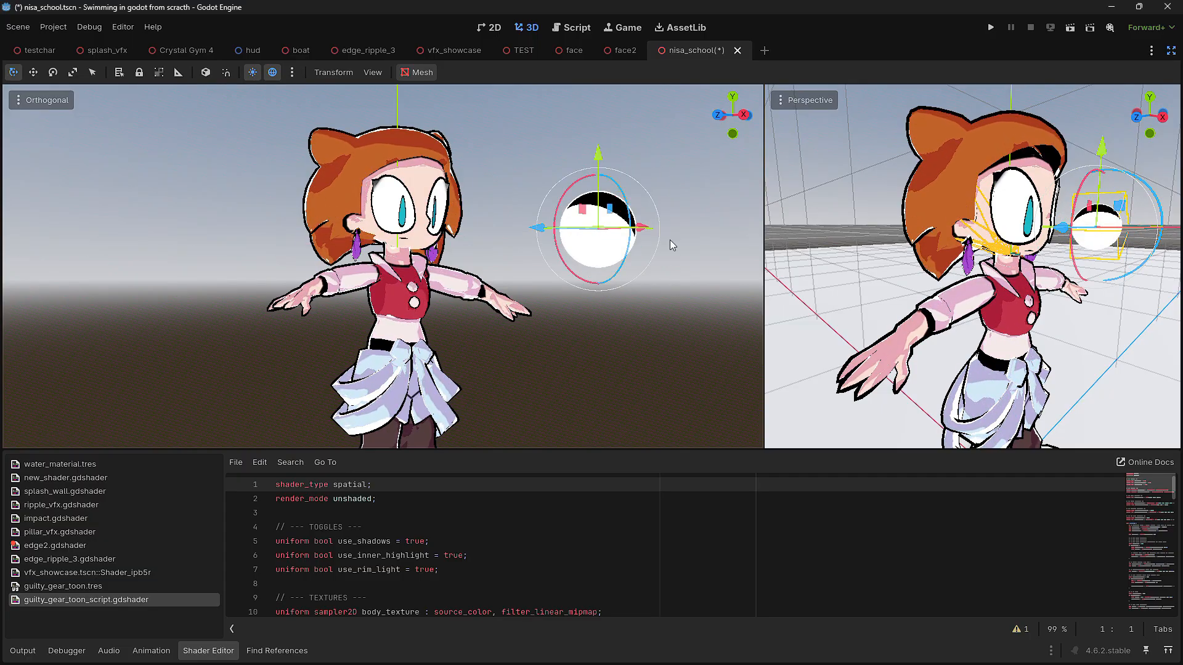
{"action": "left_click_drag", "start_coordinate": [612, 162], "coordinate": [641, 247]}
Check the school character's shading from several sides and shift the shadow sphere along its Z axis
{"action": "middle_click_drag", "start_coordinate": [641, 247], "coordinate": [8, 219]}
{"action": "middle_click_drag", "start_coordinate": [303, 243], "coordinate": [708, 264]}
{"action": "scroll", "coordinate": [479, 146], "scroll_direction": "up", "scroll_amount": 8}
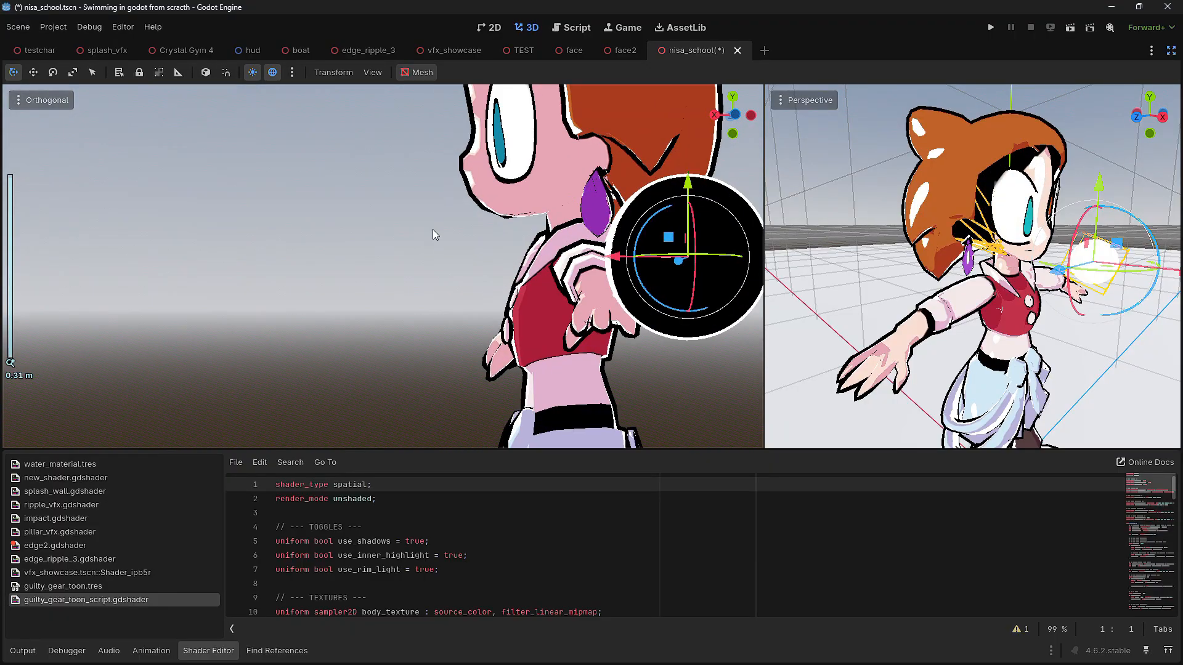
{"action": "middle_click_drag", "start_coordinate": [447, 263], "coordinate": [318, 371]}
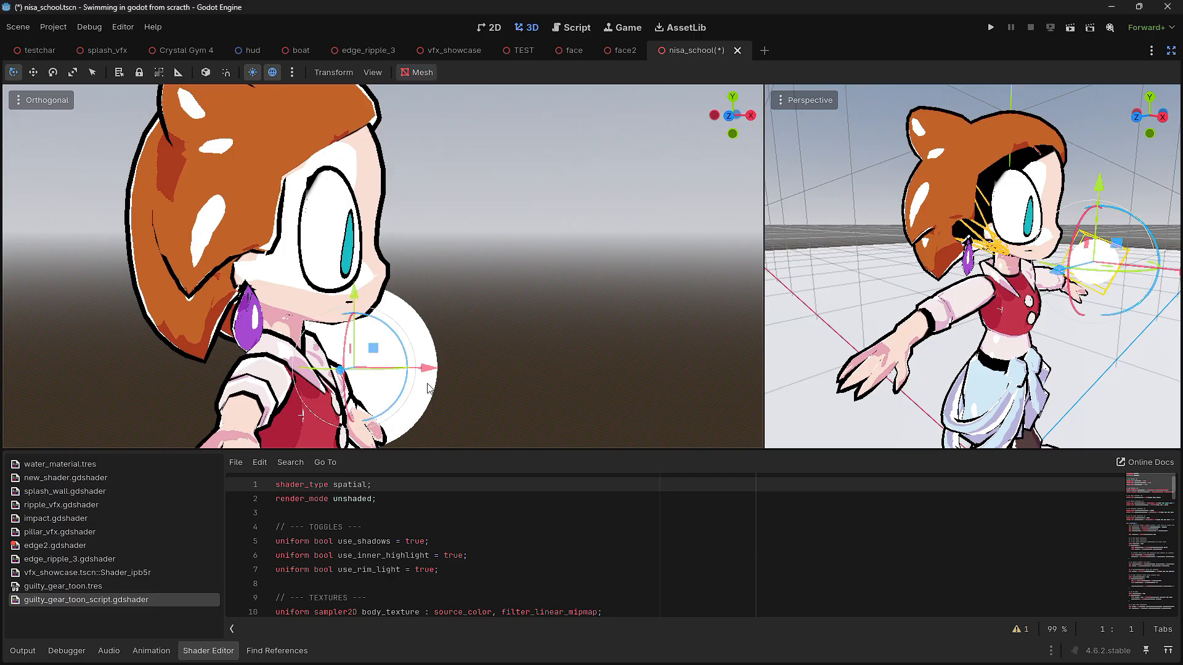
{"action": "left_click_drag", "start_coordinate": [339, 372], "coordinate": [315, 375]}
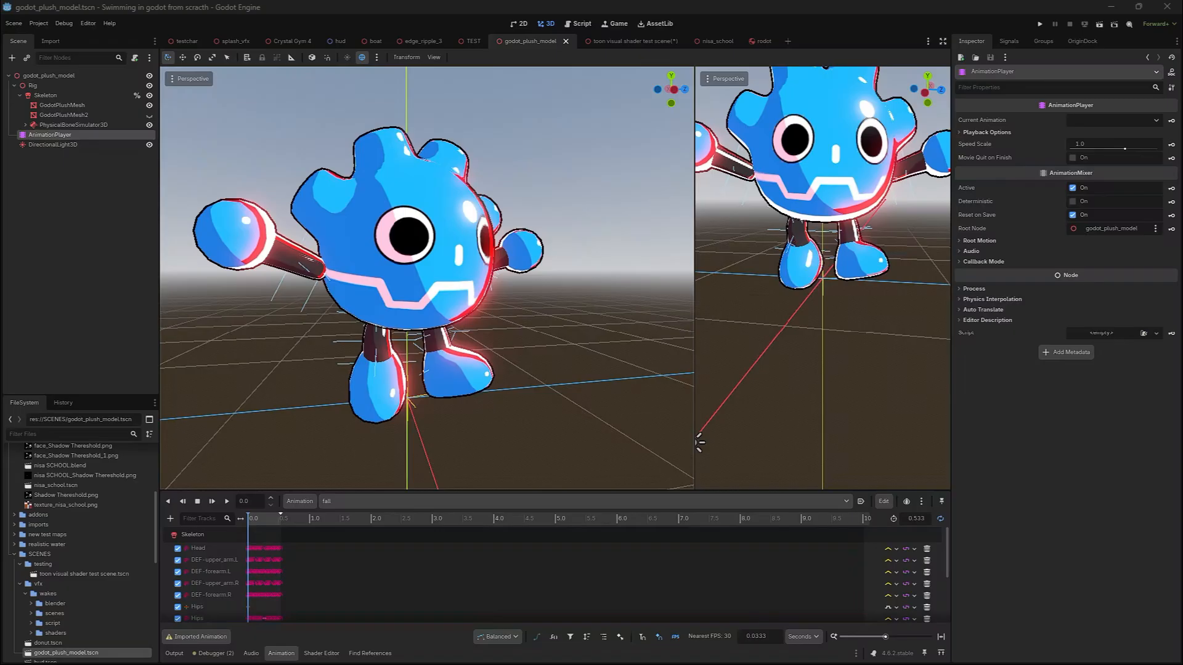
Play the plush model's fall animation and examine its toon shading from several angles
{"action": "middle_click_drag", "start_coordinate": [188, 463], "coordinate": [691, 351]}
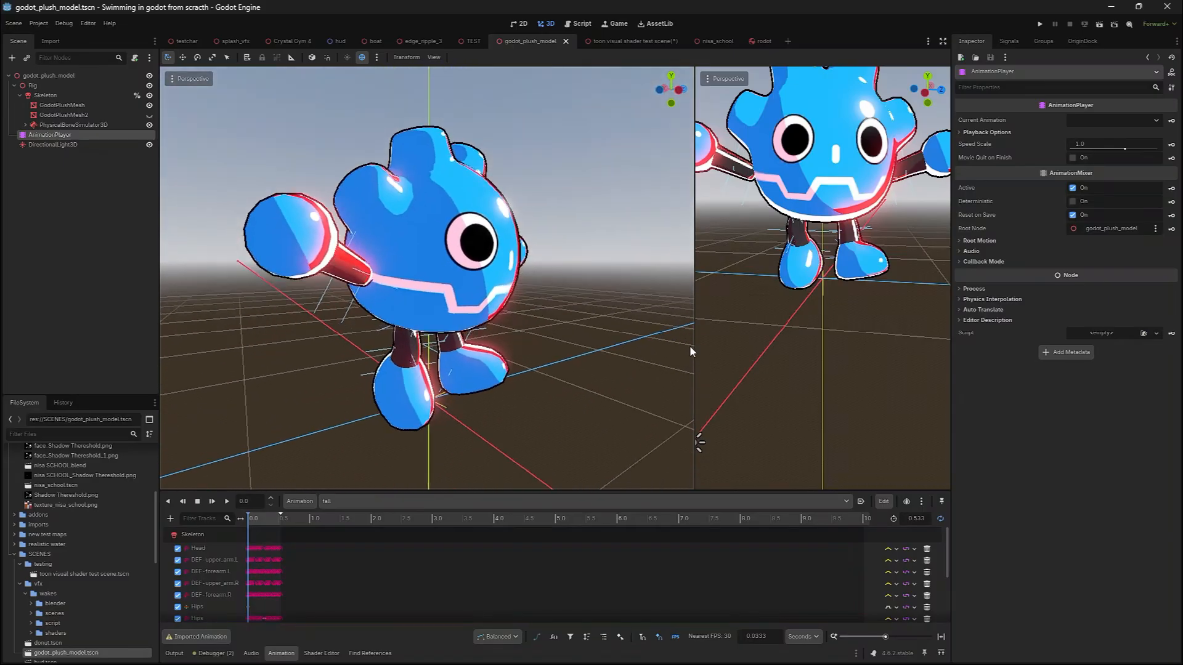
{"action": "left_click", "coordinate": [231, 505]}
{"action": "middle_click_drag", "start_coordinate": [549, 350], "coordinate": [407, 360]}
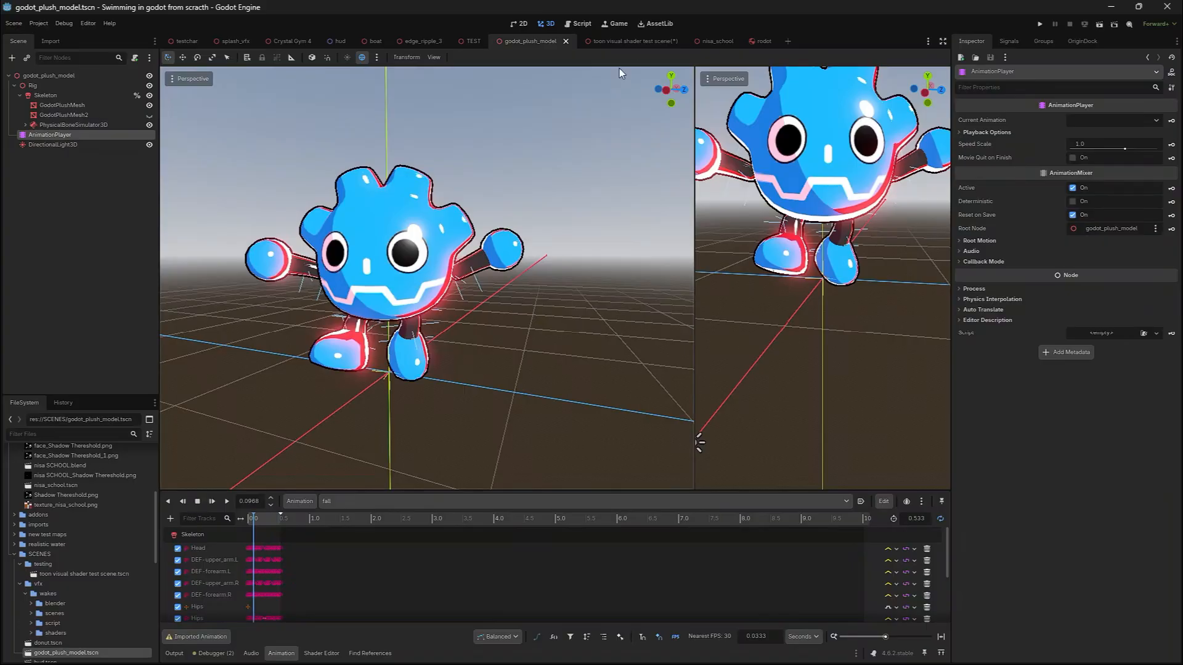
Open the toon visual shader test scene and examine the posed swimwear character's shadows and rim light from all sides
{"action": "left_click", "coordinate": [666, 41]}
{"action": "middle_click_drag", "start_coordinate": [421, 392], "coordinate": [633, 422]}
{"action": "scroll", "coordinate": [500, 379], "scroll_direction": "up", "scroll_amount": 3}
{"action": "middle_click_drag", "start_coordinate": [498, 373], "coordinate": [644, 337]}
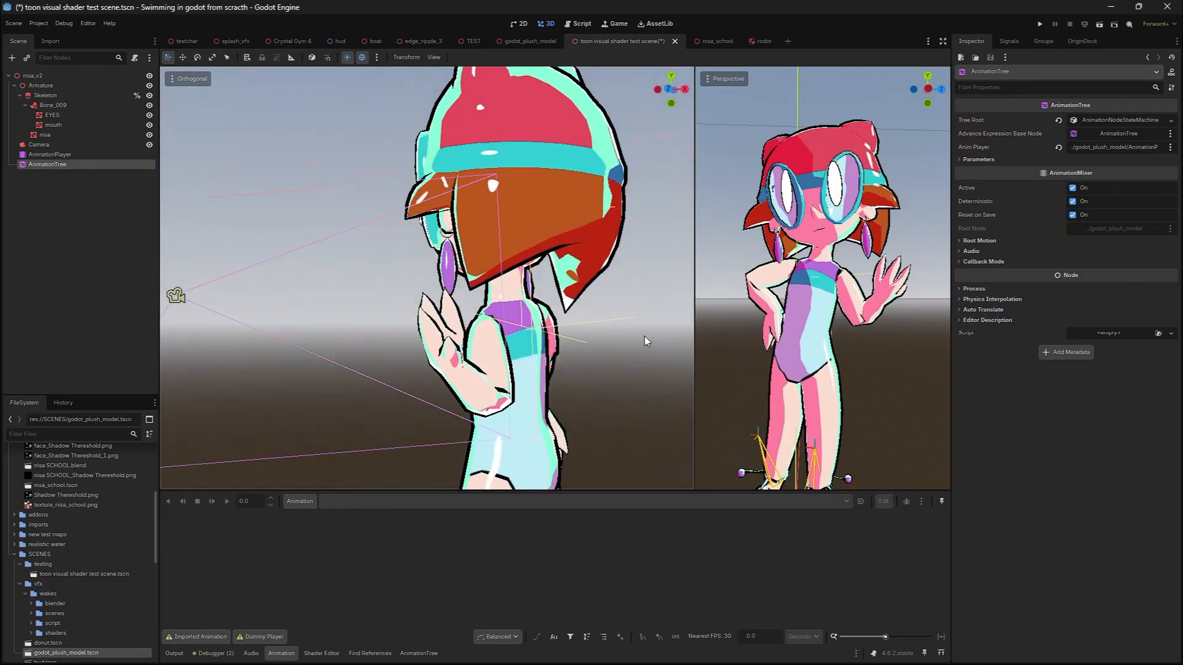
{"action": "middle_click_drag", "start_coordinate": [402, 349], "coordinate": [567, 323]}
{"action": "scroll", "coordinate": [555, 332], "scroll_direction": "down", "scroll_amount": 6}
{"action": "middle_click_drag", "start_coordinate": [515, 361], "coordinate": [350, 383]}
{"action": "scroll", "coordinate": [350, 379], "scroll_direction": "down", "scroll_amount": 8}
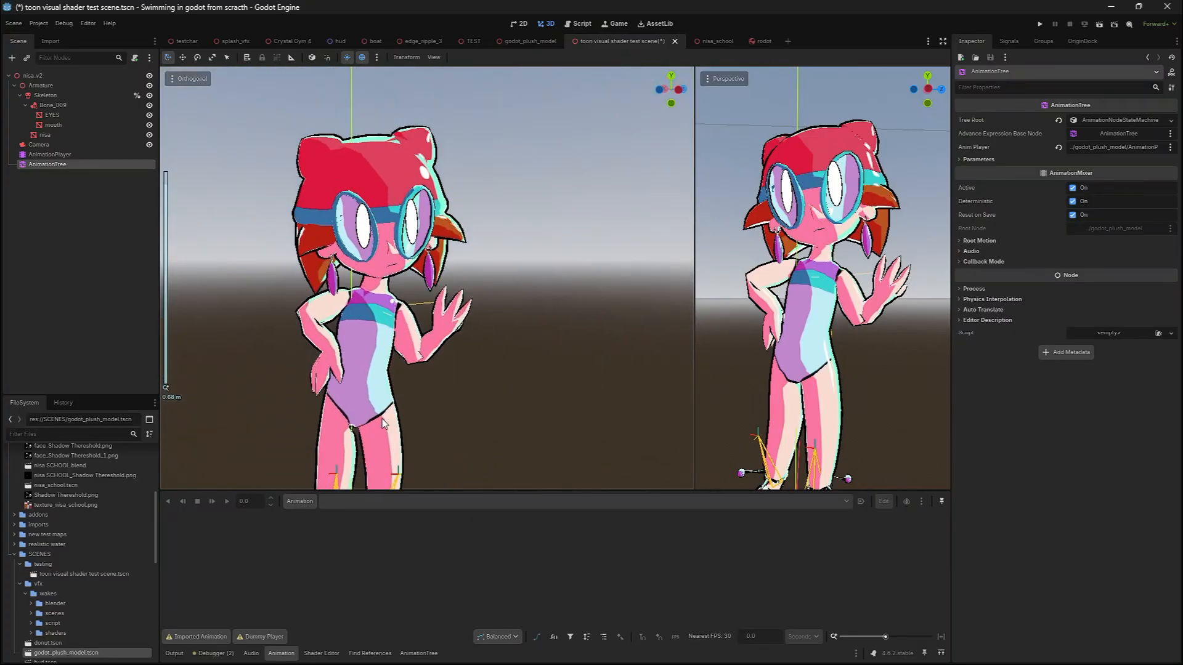
{"action": "middle_click_drag", "start_coordinate": [470, 357], "coordinate": [638, 74]}
Open the nisa_school scene and view the character from farther away and another angle
{"action": "left_click", "coordinate": [702, 41]}
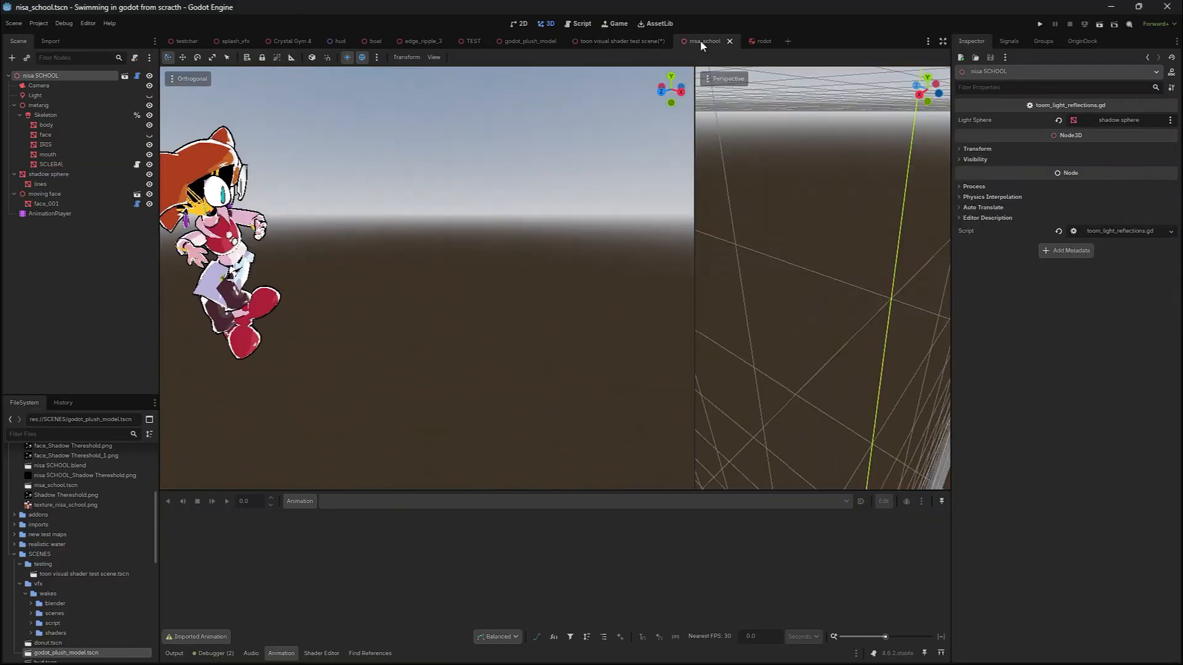
{"action": "scroll", "coordinate": [231, 294], "scroll_direction": "down", "scroll_amount": 4}
{"action": "middle_click_drag", "start_coordinate": [435, 316], "coordinate": [556, 112]}
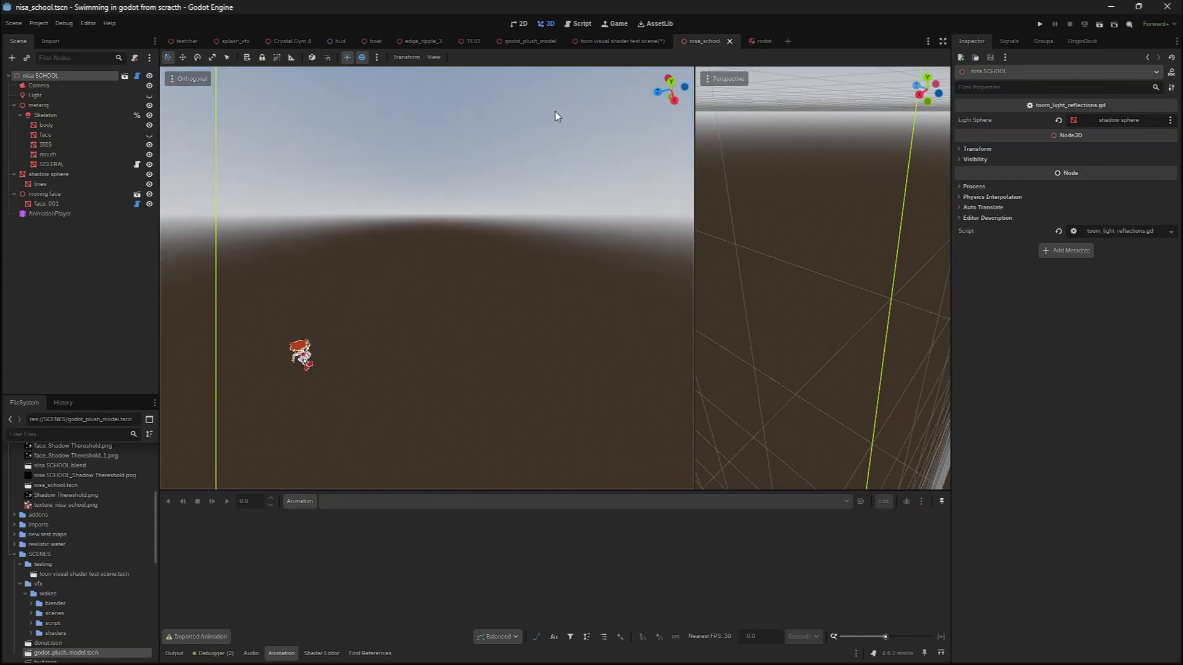
Open the TEST scene, look over the environment, and run the project briefly before stopping it
{"action": "left_click", "coordinate": [472, 41]}
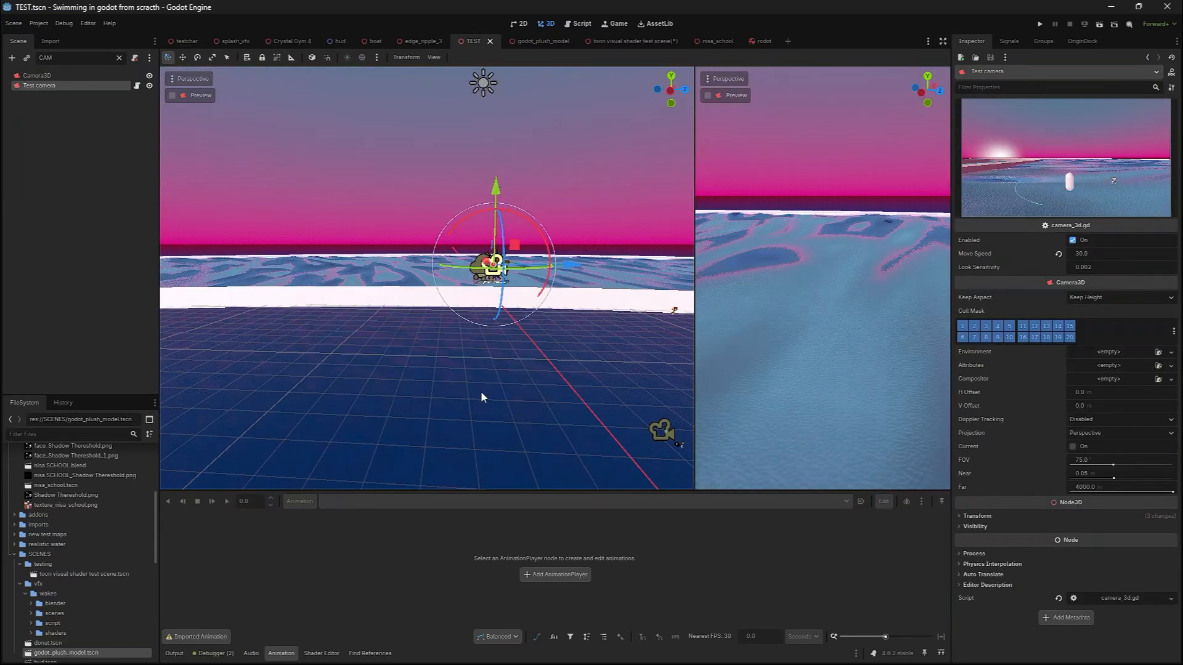
{"action": "middle_click_drag", "start_coordinate": [310, 391], "coordinate": [380, 379]}
{"action": "scroll", "coordinate": [379, 374], "scroll_direction": "down", "scroll_amount": 5}
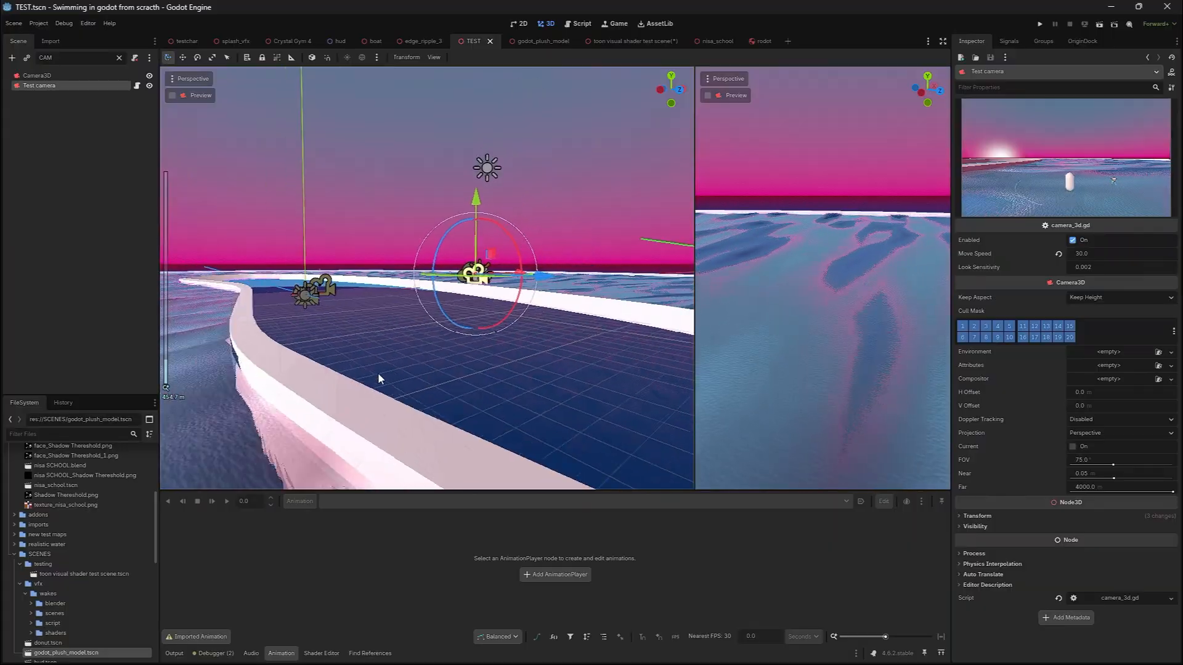
{"action": "key", "text": "F5"}
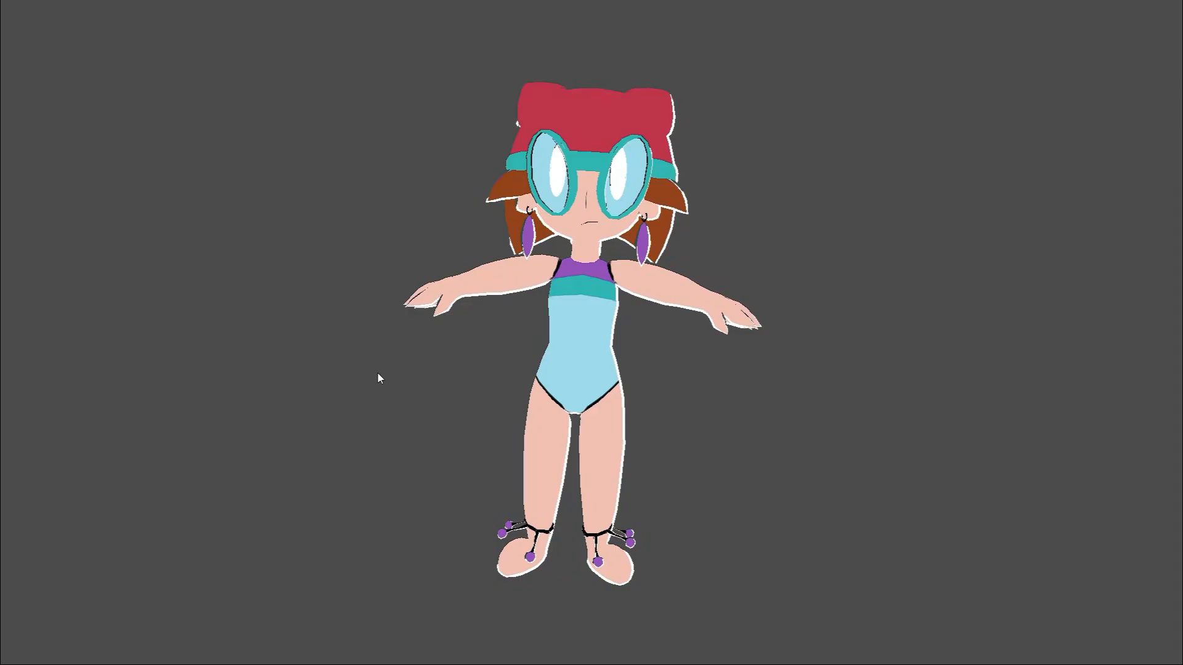
{"action": "key", "text": "F8"}
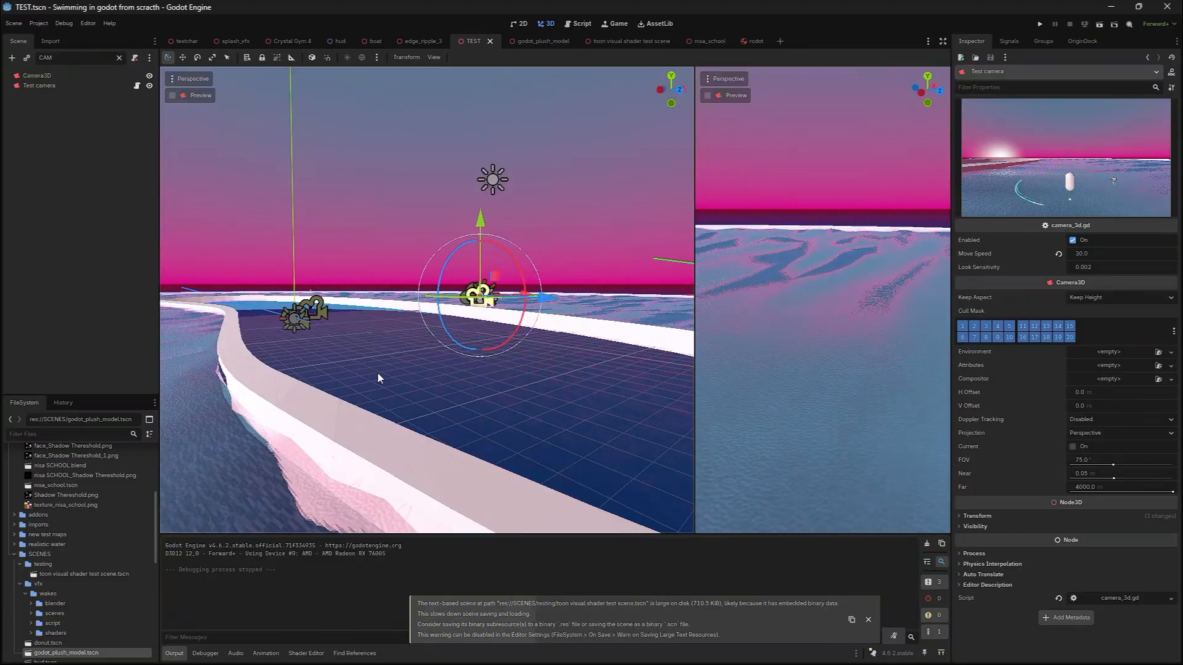
Run the project and fly the camera across the water to the two toon-shaded characters
{"action": "key", "text": "F5"}
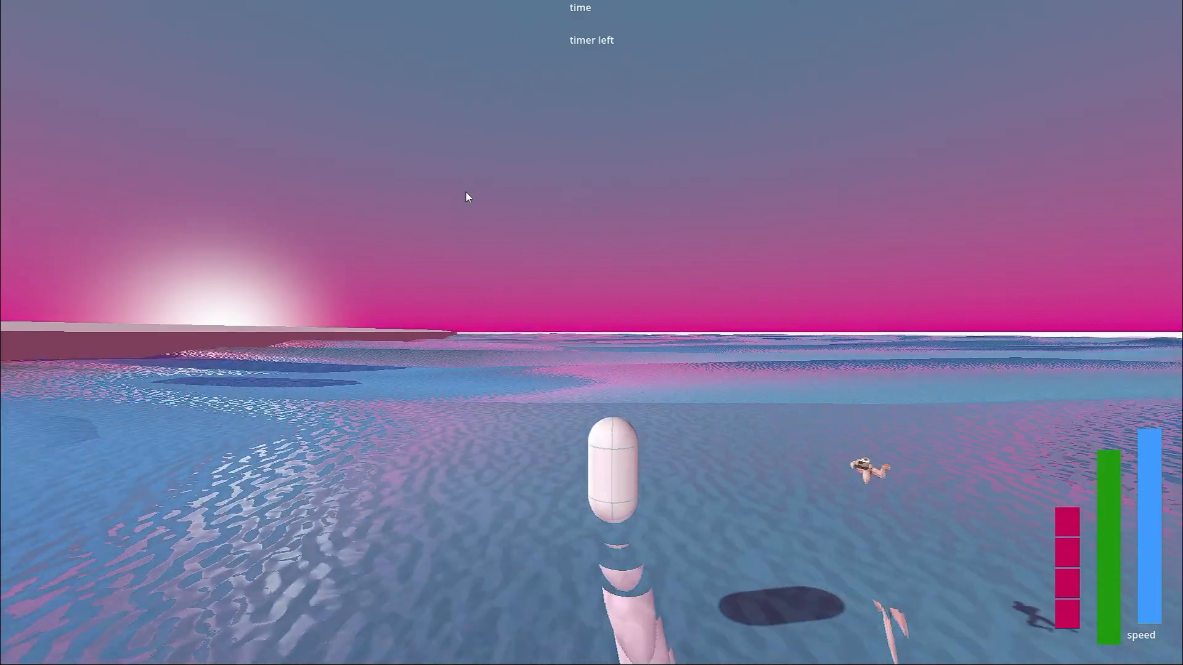
{"action": "key", "text": "space"}
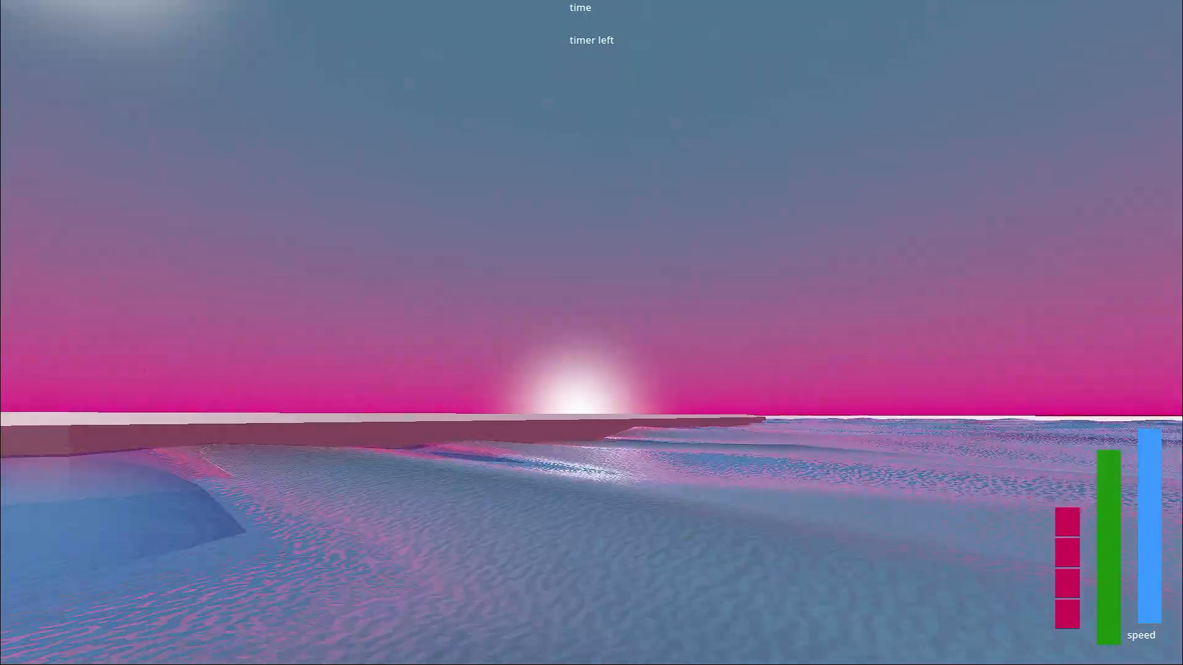
{"action": "key", "text": "w"}
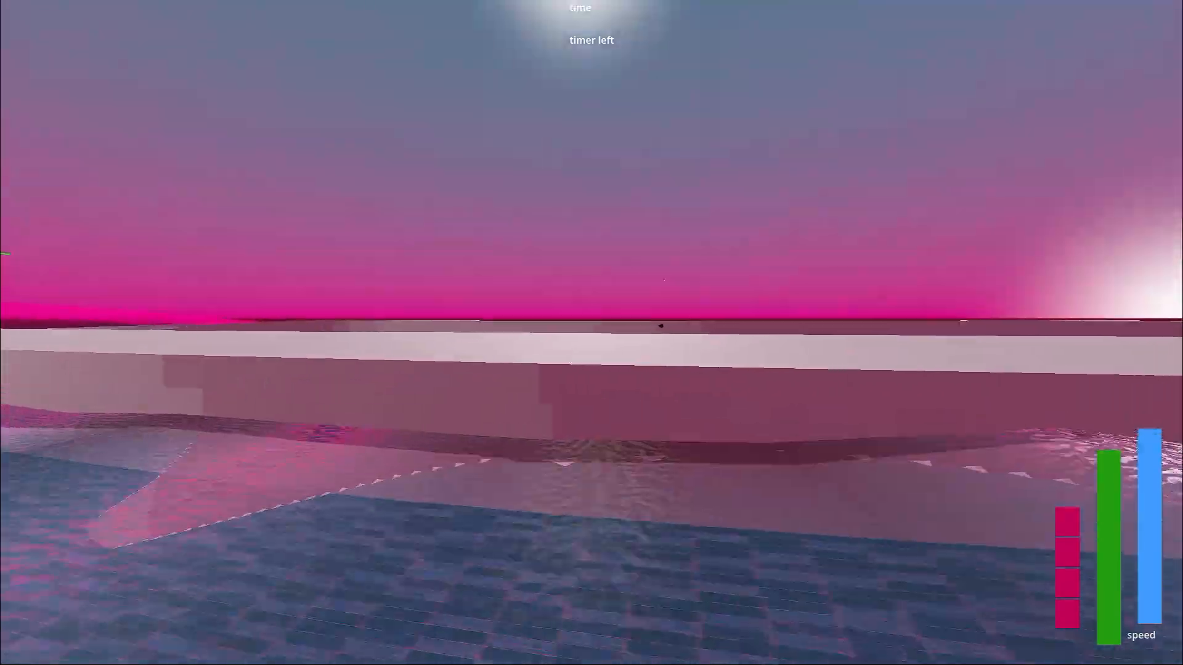
{"action": "key", "text": "w"}
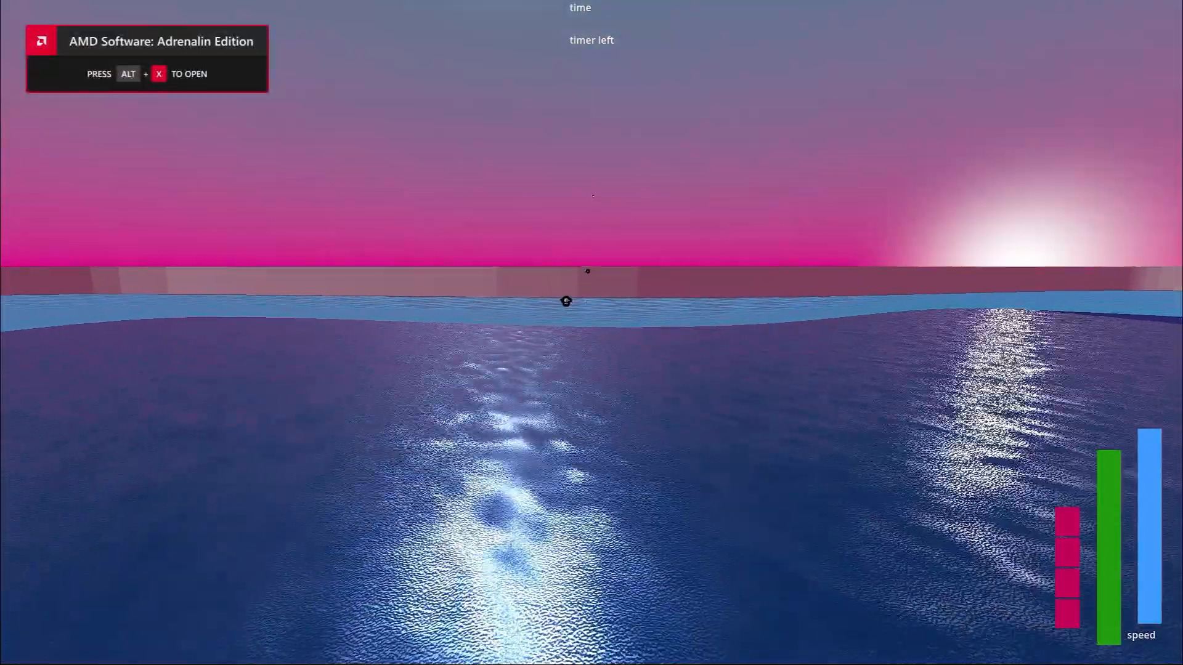
{"action": "key", "text": "w"}
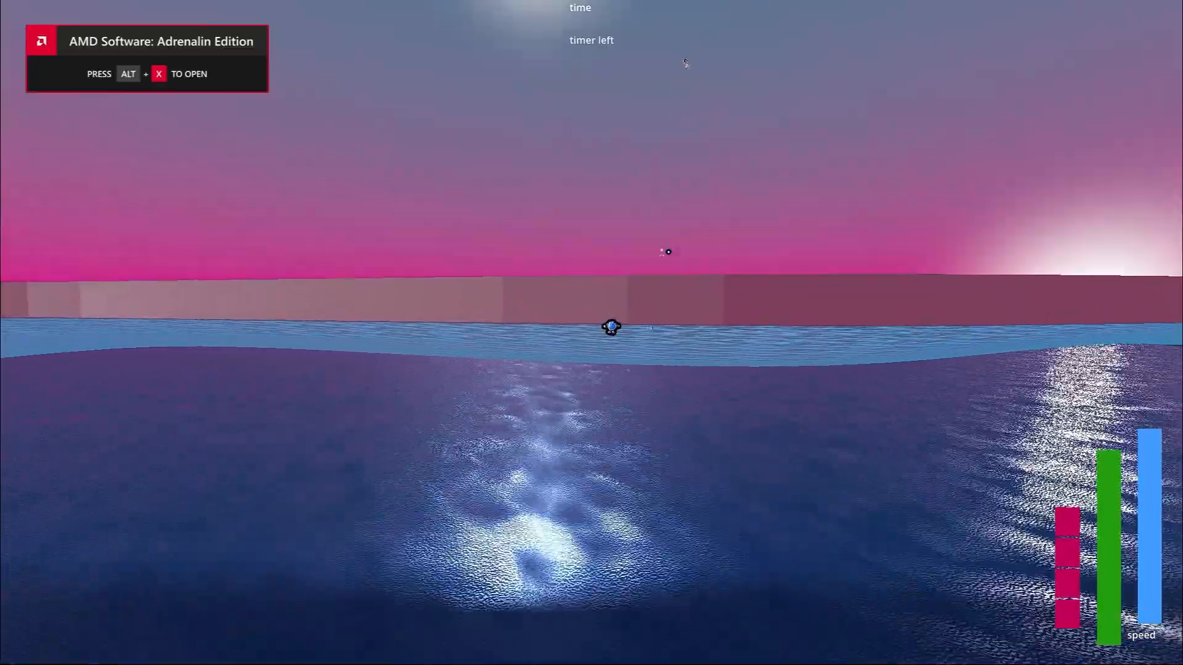
{"action": "key", "text": "w"}
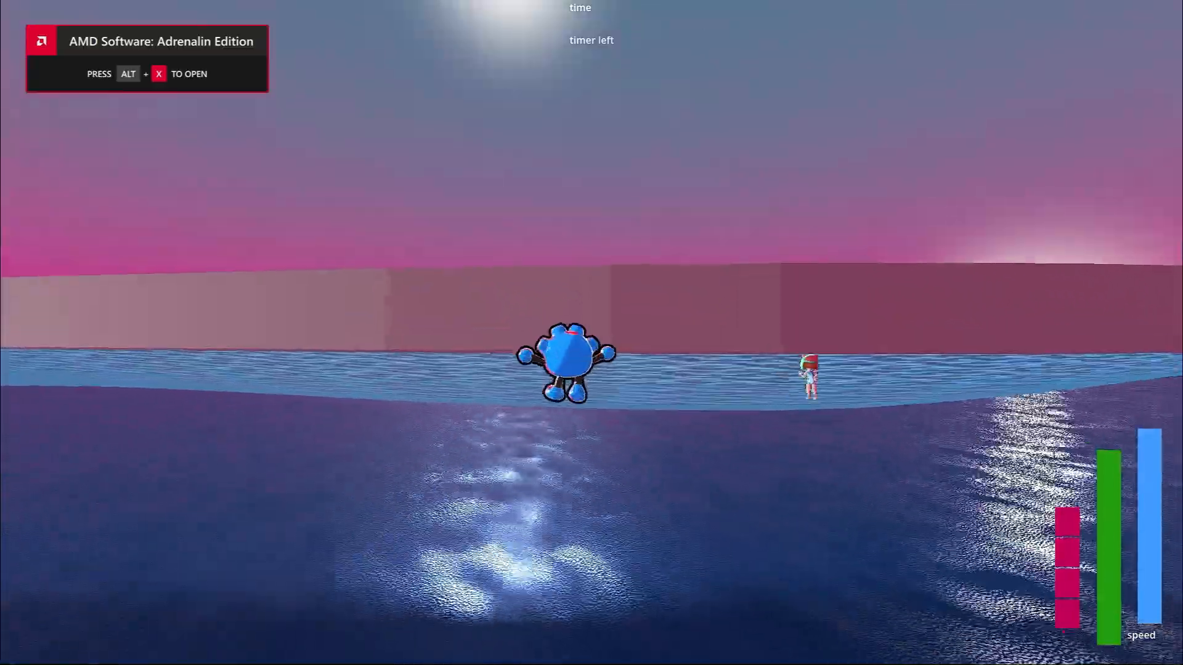
{"action": "key", "text": "w"}
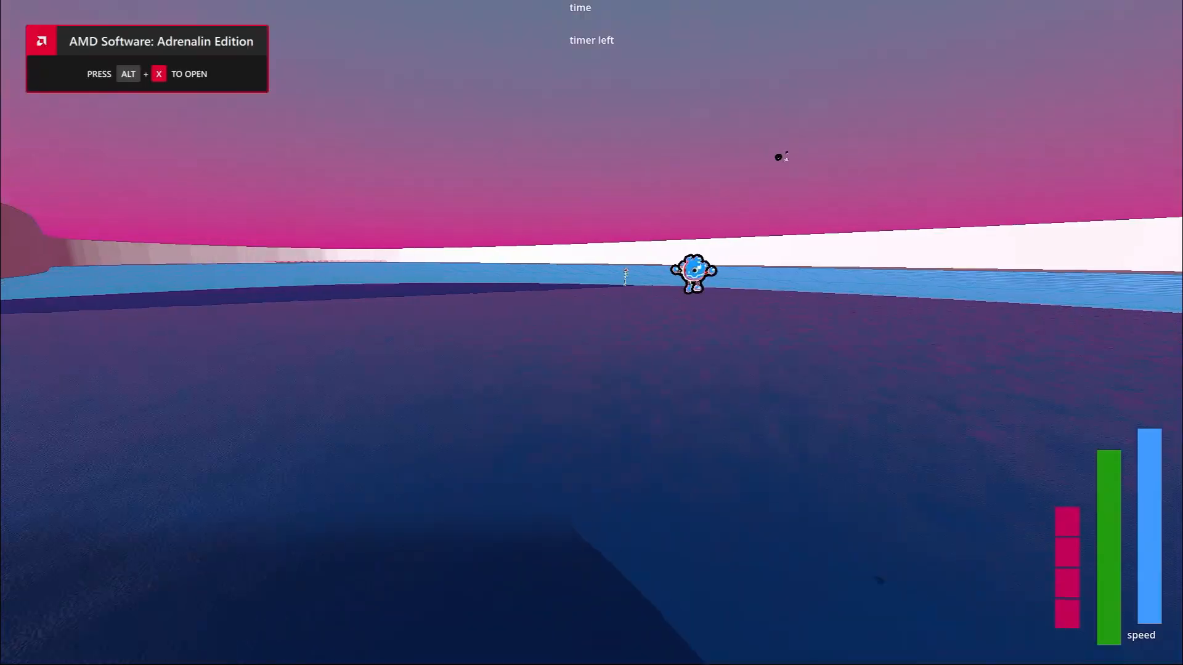
Examine the blue plush model's outline, specular spots and rim light up close, from farther back and from another side
{"action": "key", "text": "w"}
{"action": "key", "text": "w"}
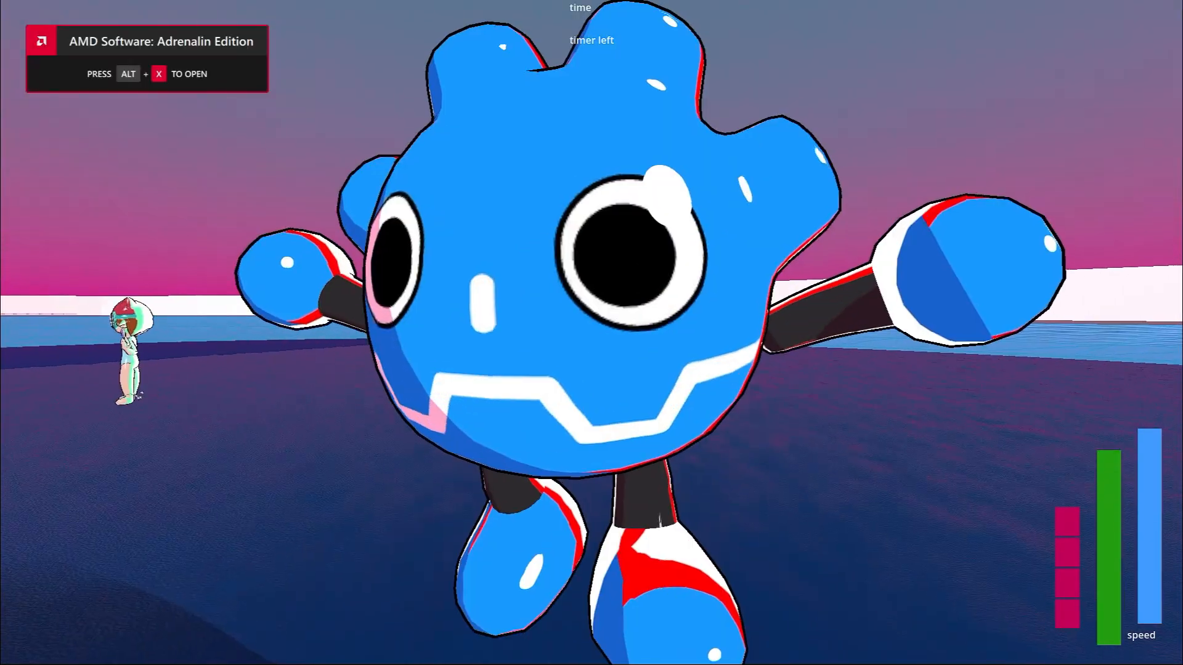
{"action": "key", "text": "s"}
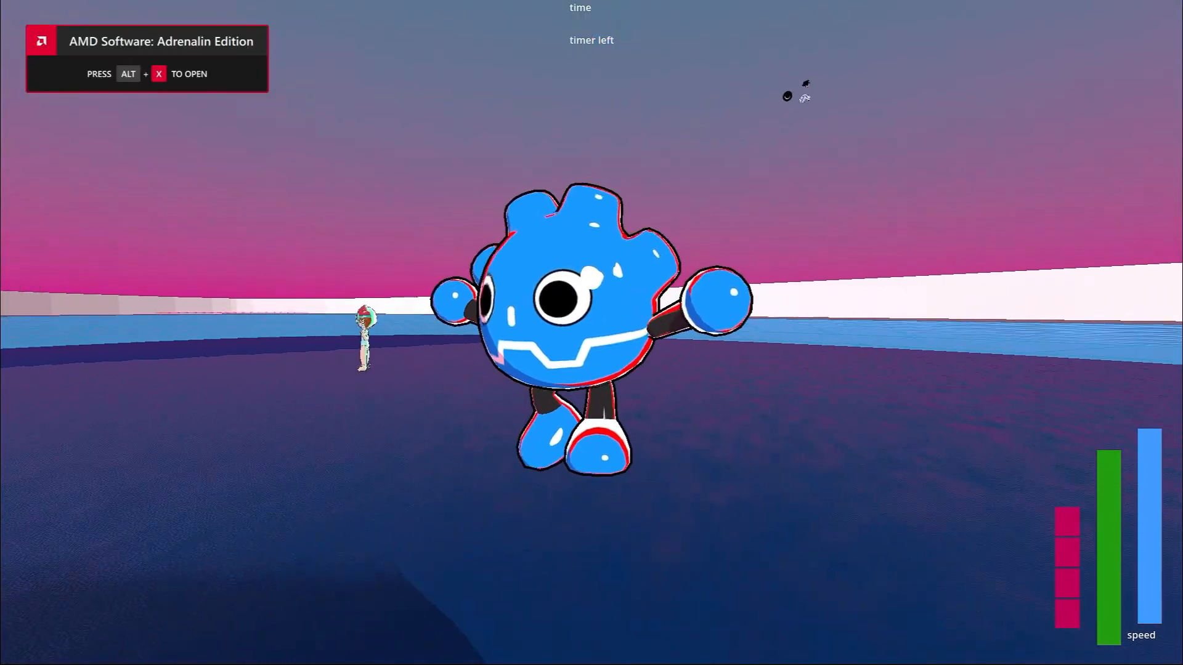
{"action": "key", "text": "a"}
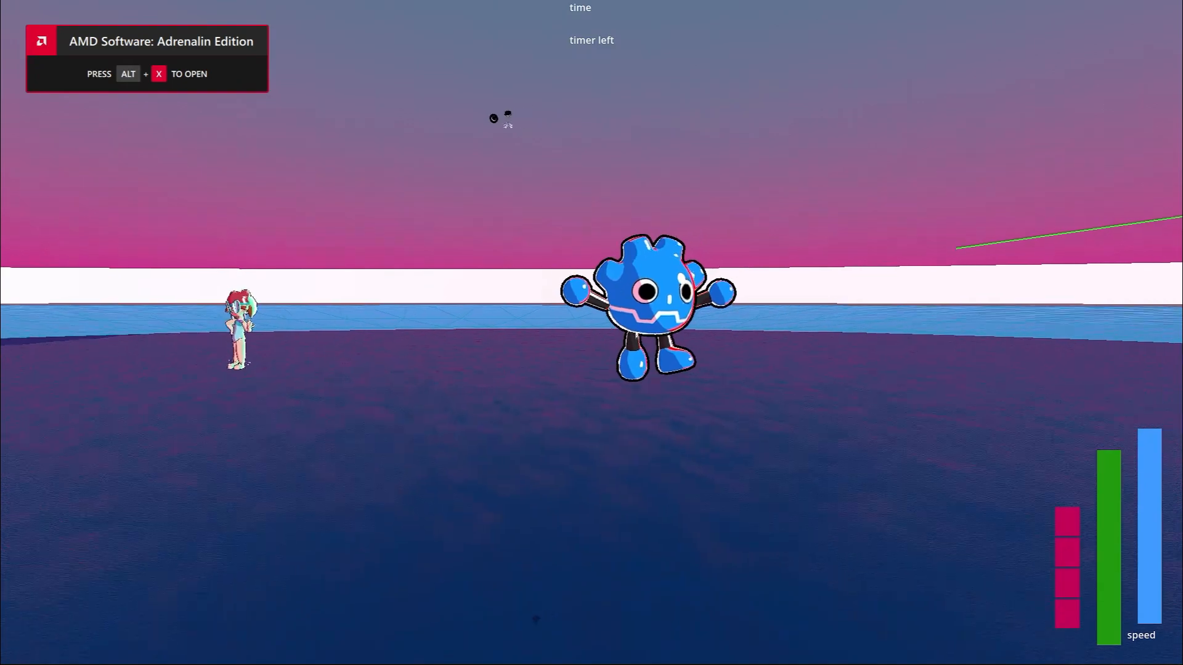
Fly to the swimwear character and examine its toon shadows and rim light from the front and the side
{"action": "key", "text": "w"}
{"action": "key", "text": "s"}
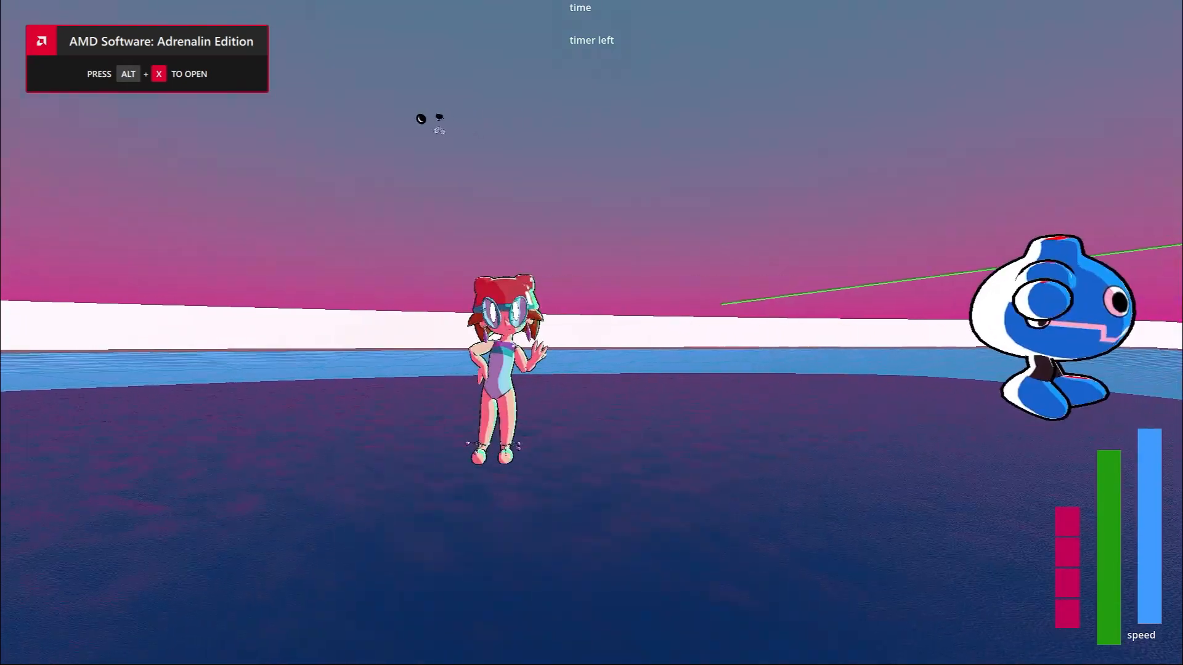
{"action": "key", "text": "w"}
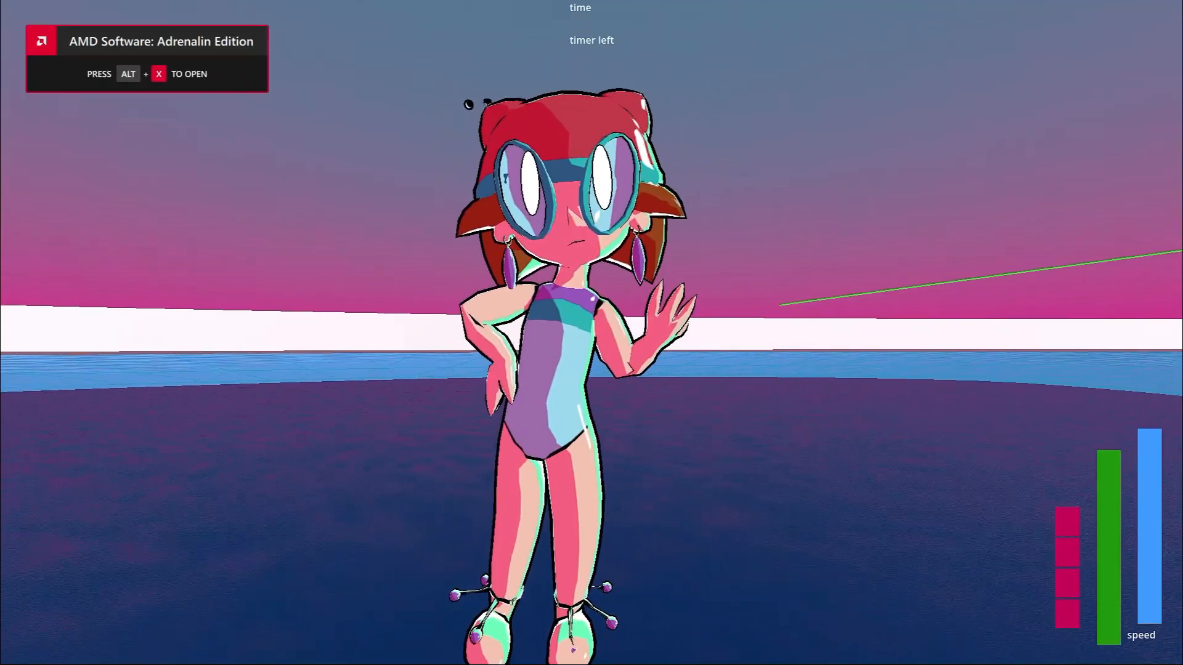
{"action": "key", "text": "a"}
{"action": "key", "text": "s"}
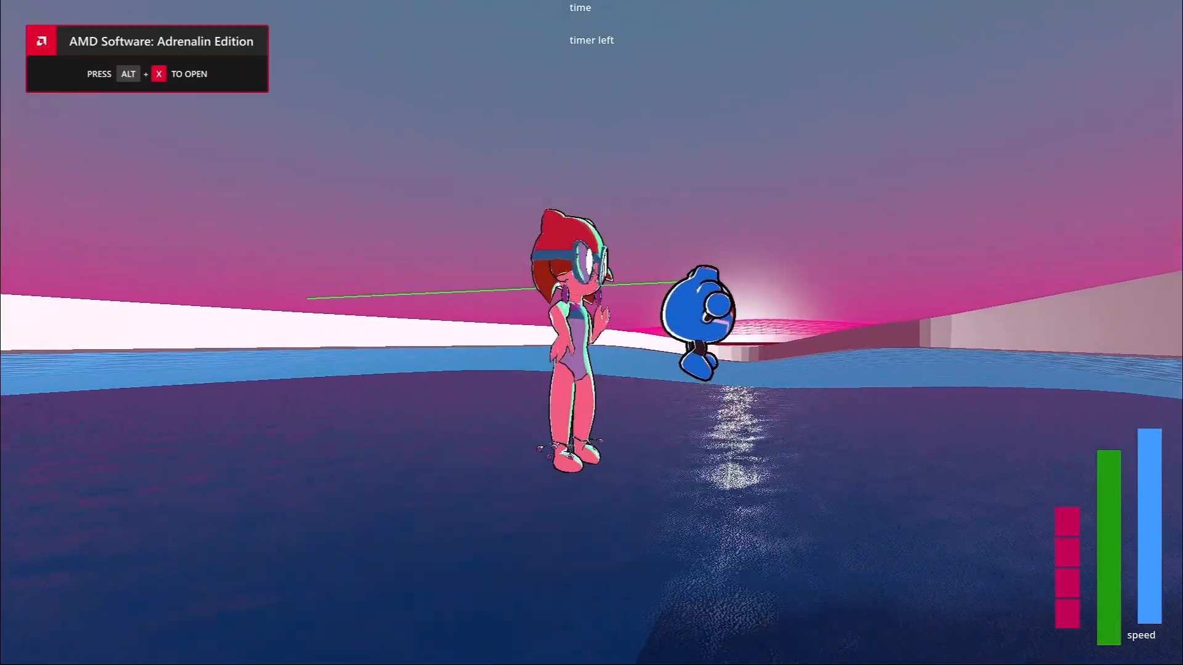
Inspect the swimwear character's shading, specular and rim light at close range while circling around its front
{"action": "key", "text": "d"}
{"action": "key", "text": "w"}
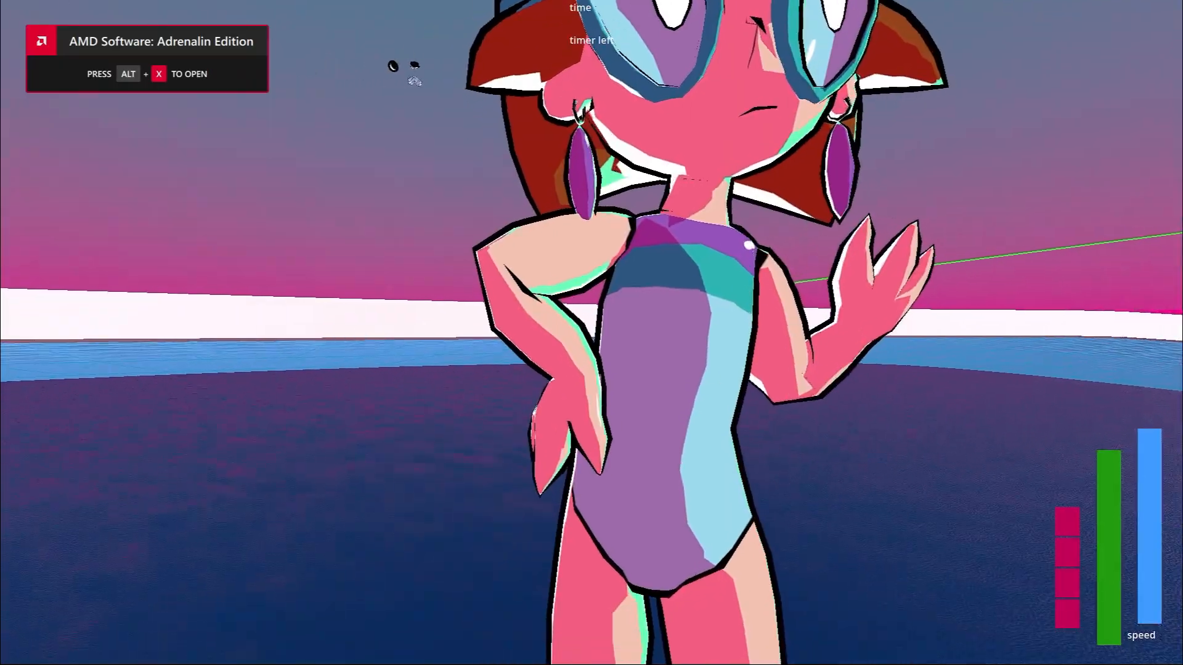
{"action": "key", "text": "d"}
{"action": "key", "text": "a"}
{"action": "key", "text": "s"}
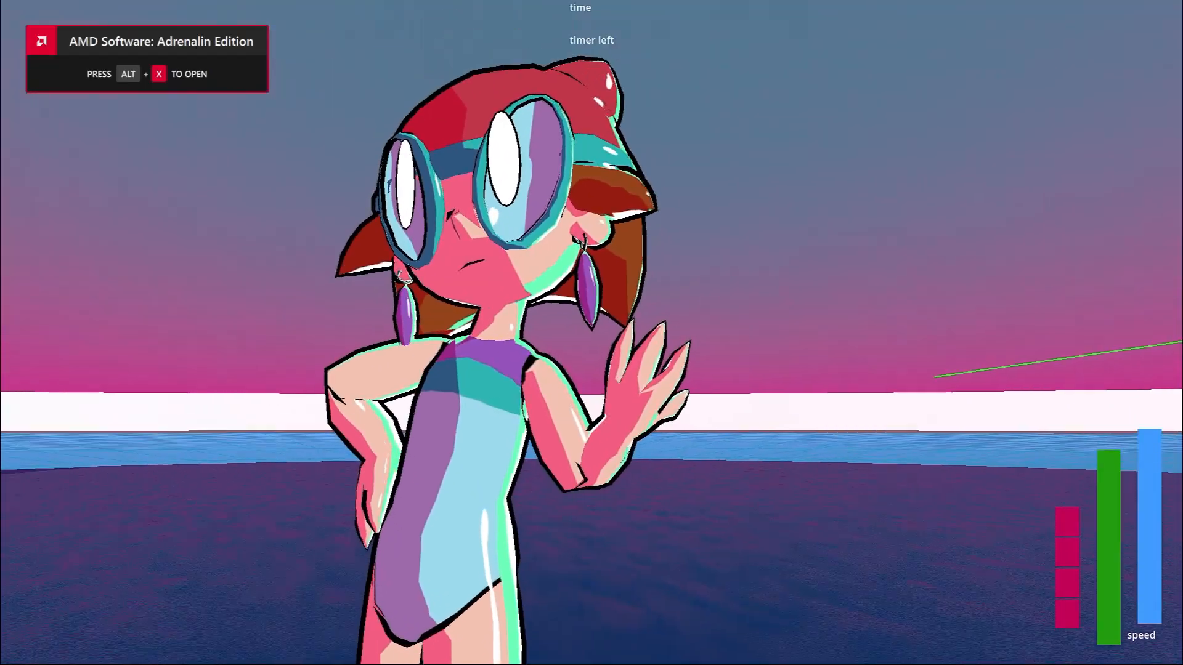
{"action": "key", "text": "a"}
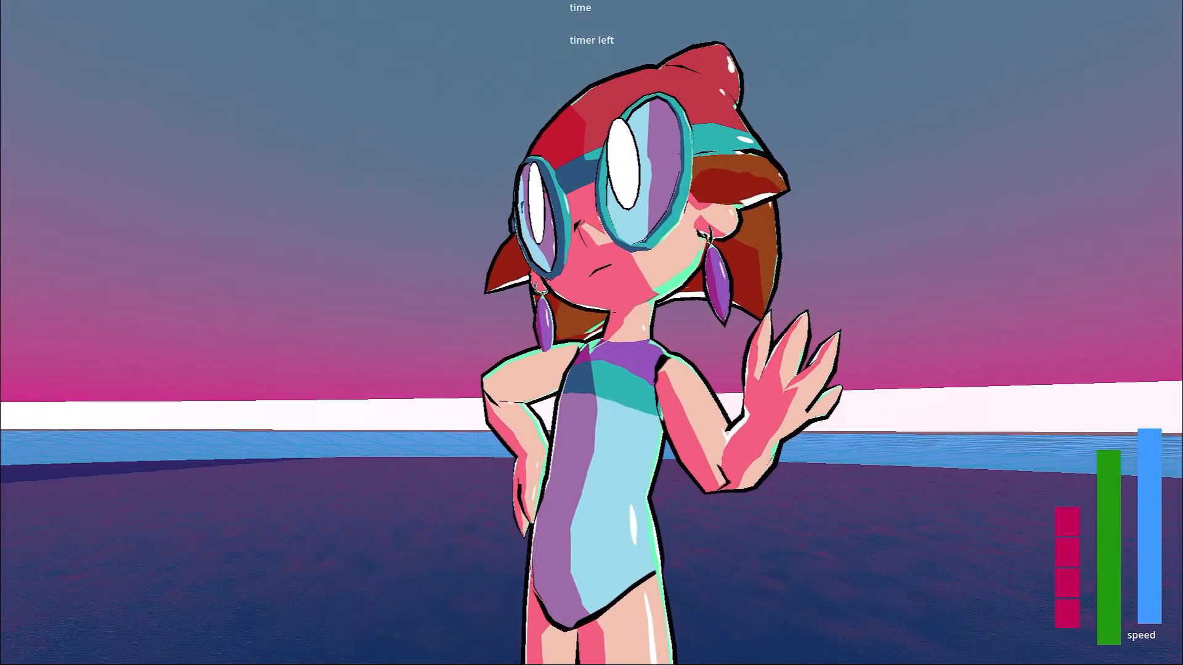
{"action": "key", "text": "w"}
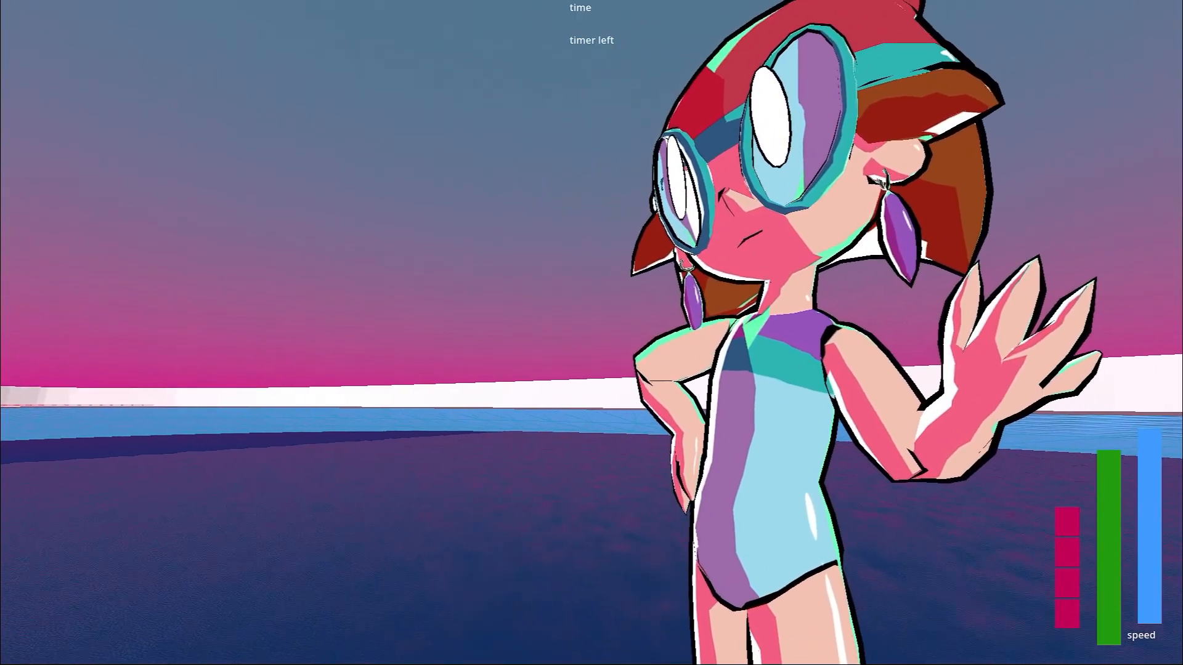
{"action": "key", "text": "s"}
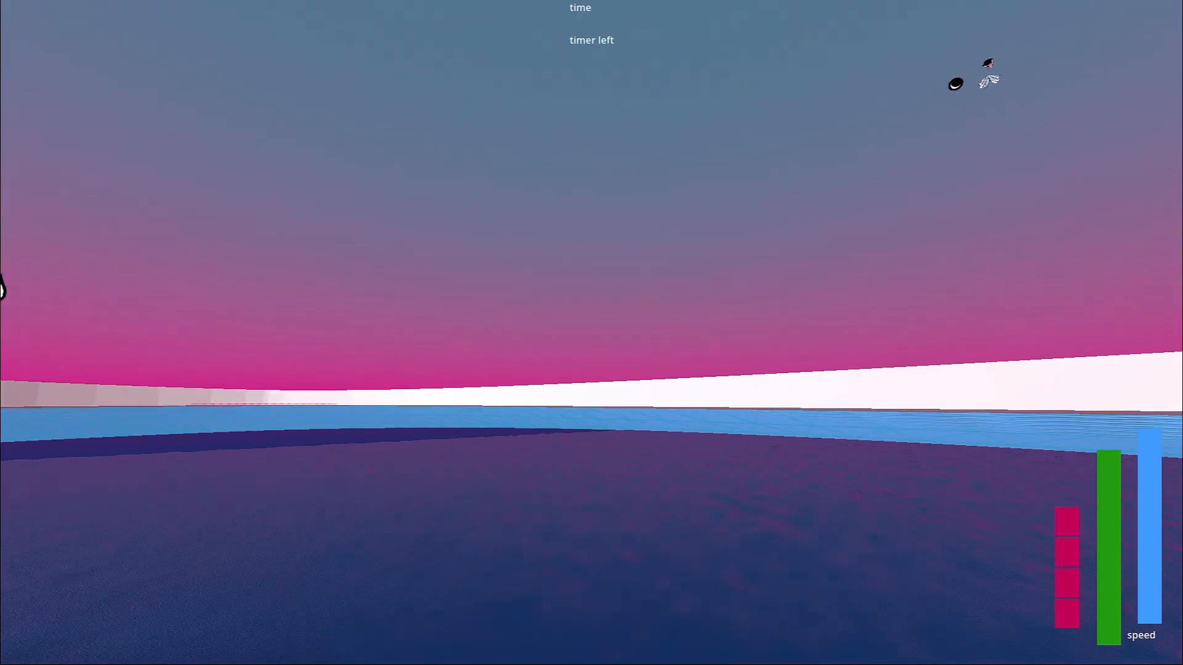